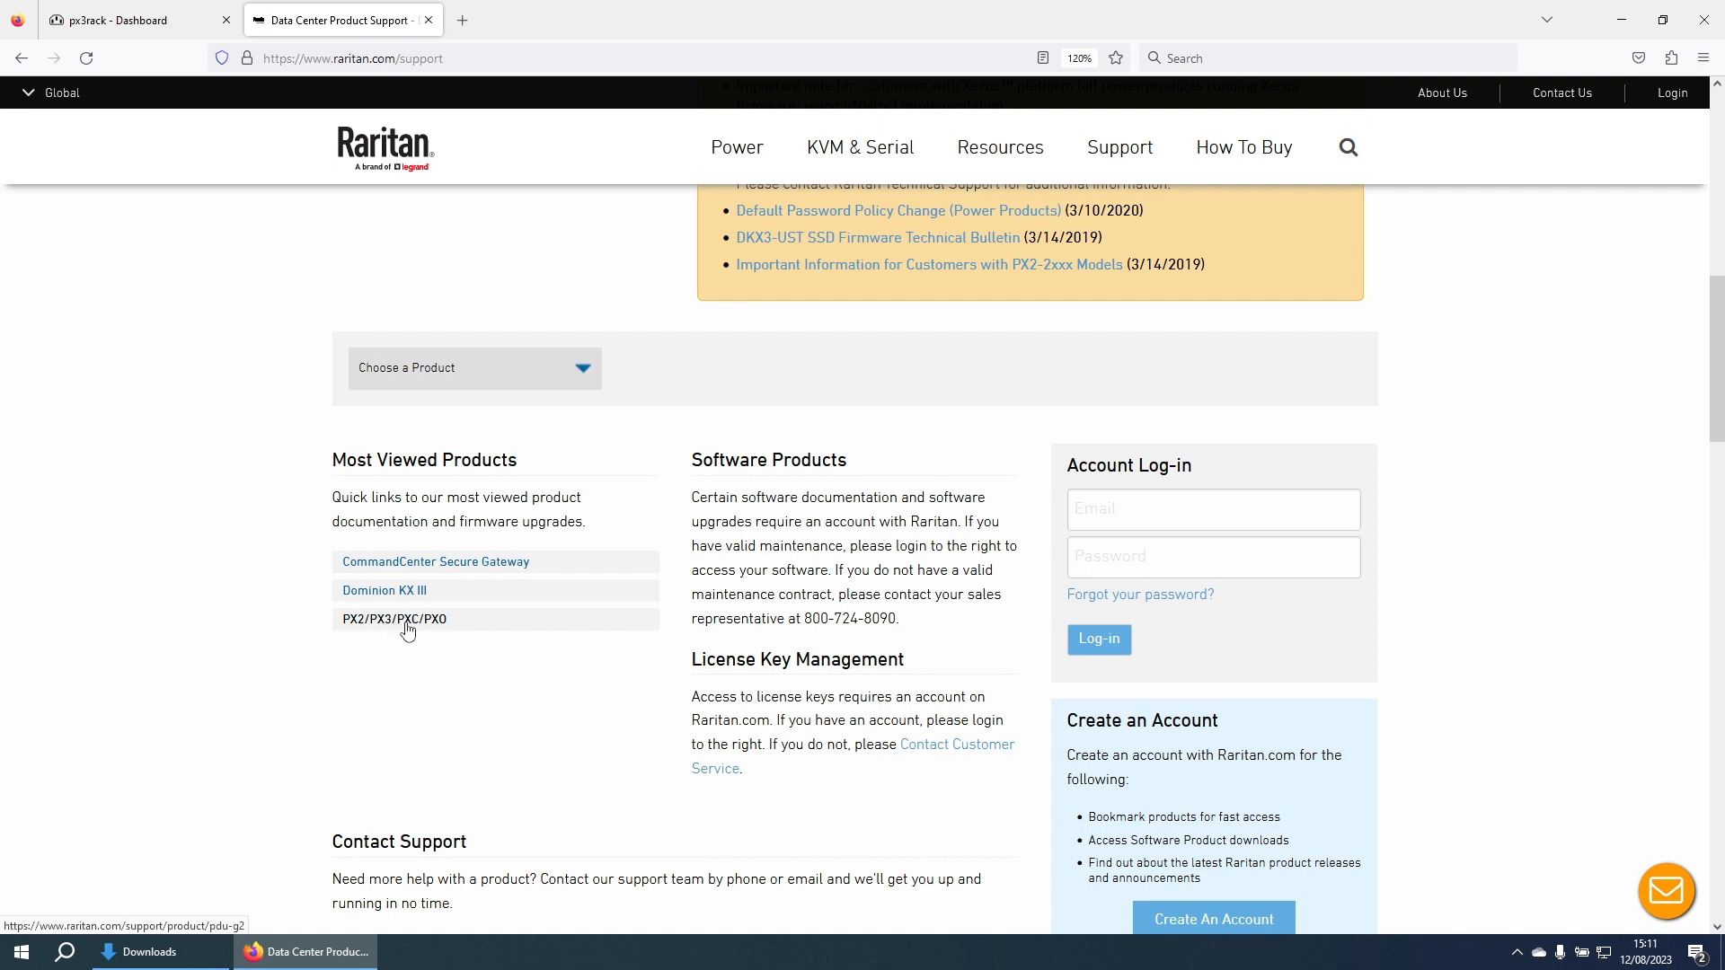
Step: Open the PX2/PX3/PXC/PXO support page and view the Xerus Firmware v4.0.41 release notes PDF
left_click(408, 629)
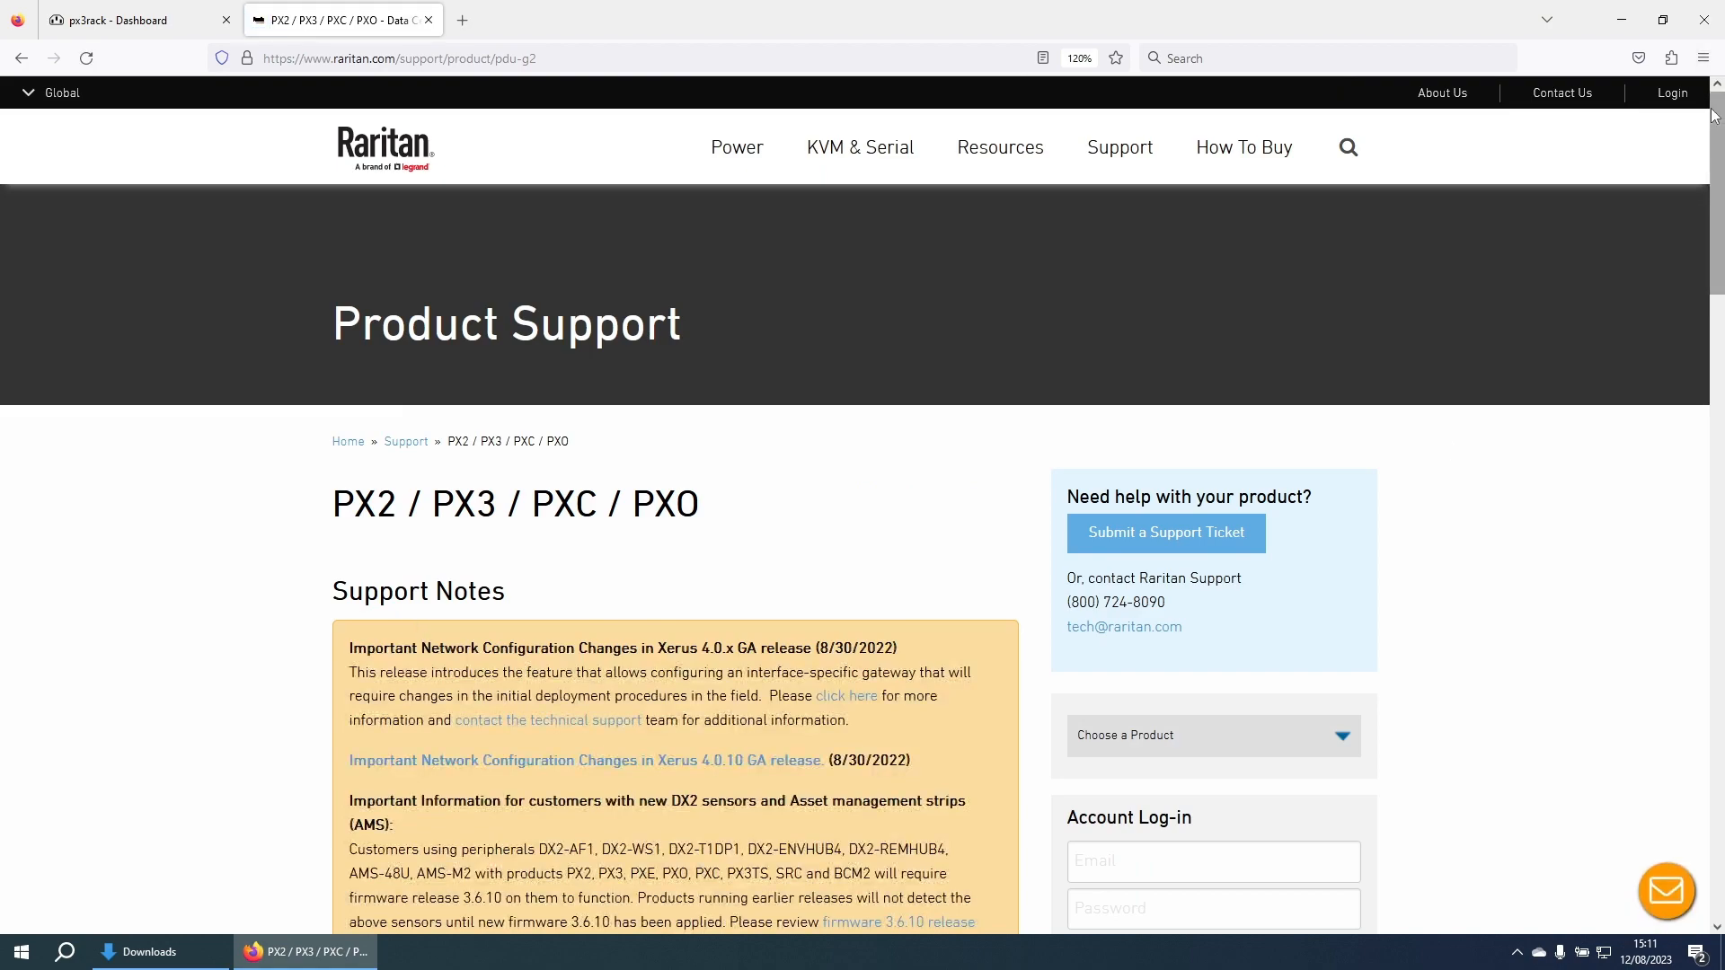
left_click_drag(1715, 115, 1719, 483)
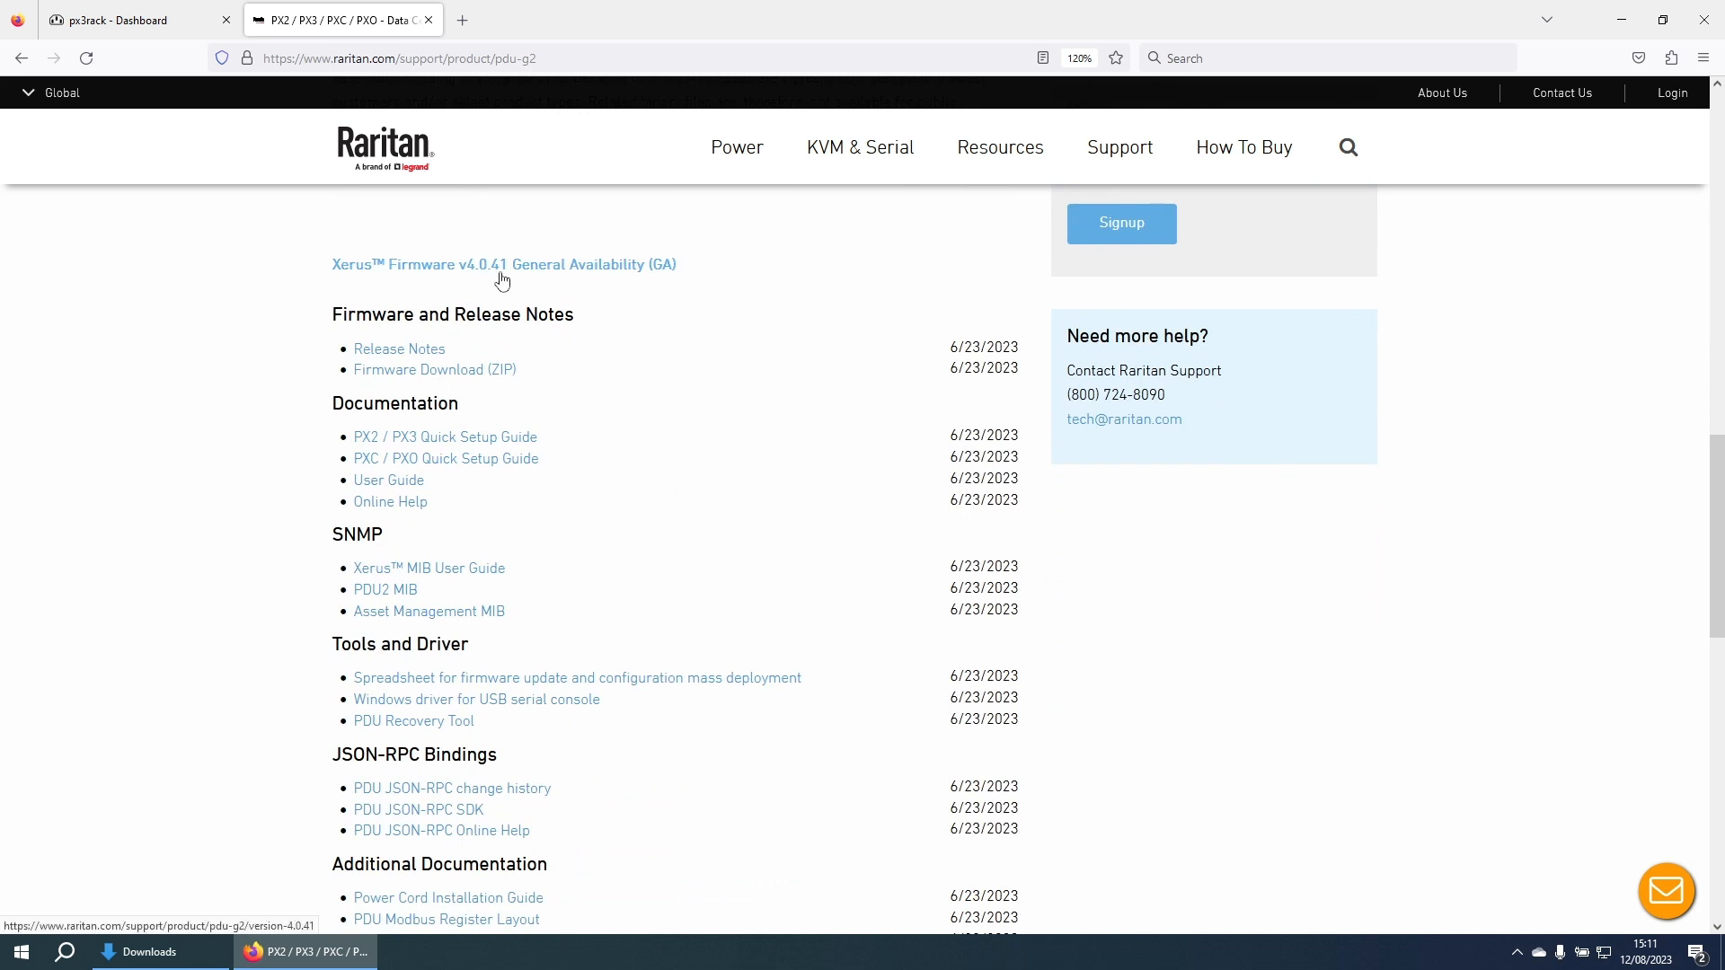
left_click(390, 351)
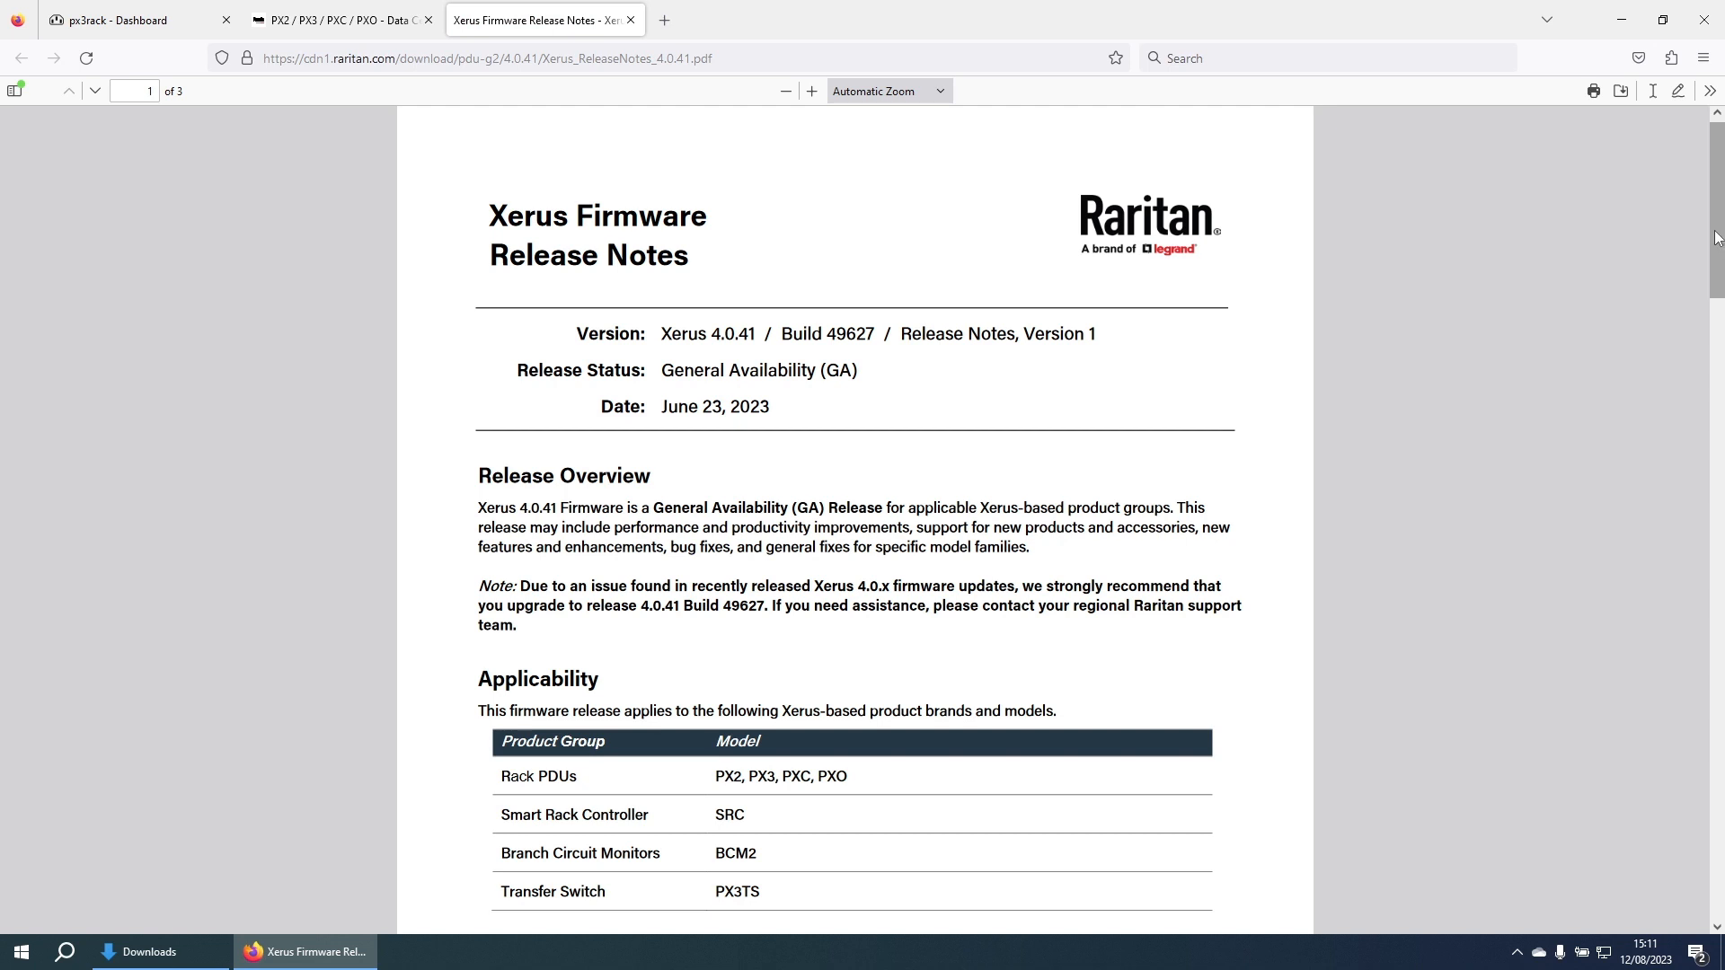
Step: Read down to the Upgrade Matrix in the release notes, then close the PDF tab
left_click_drag(1716, 238, 1719, 614)
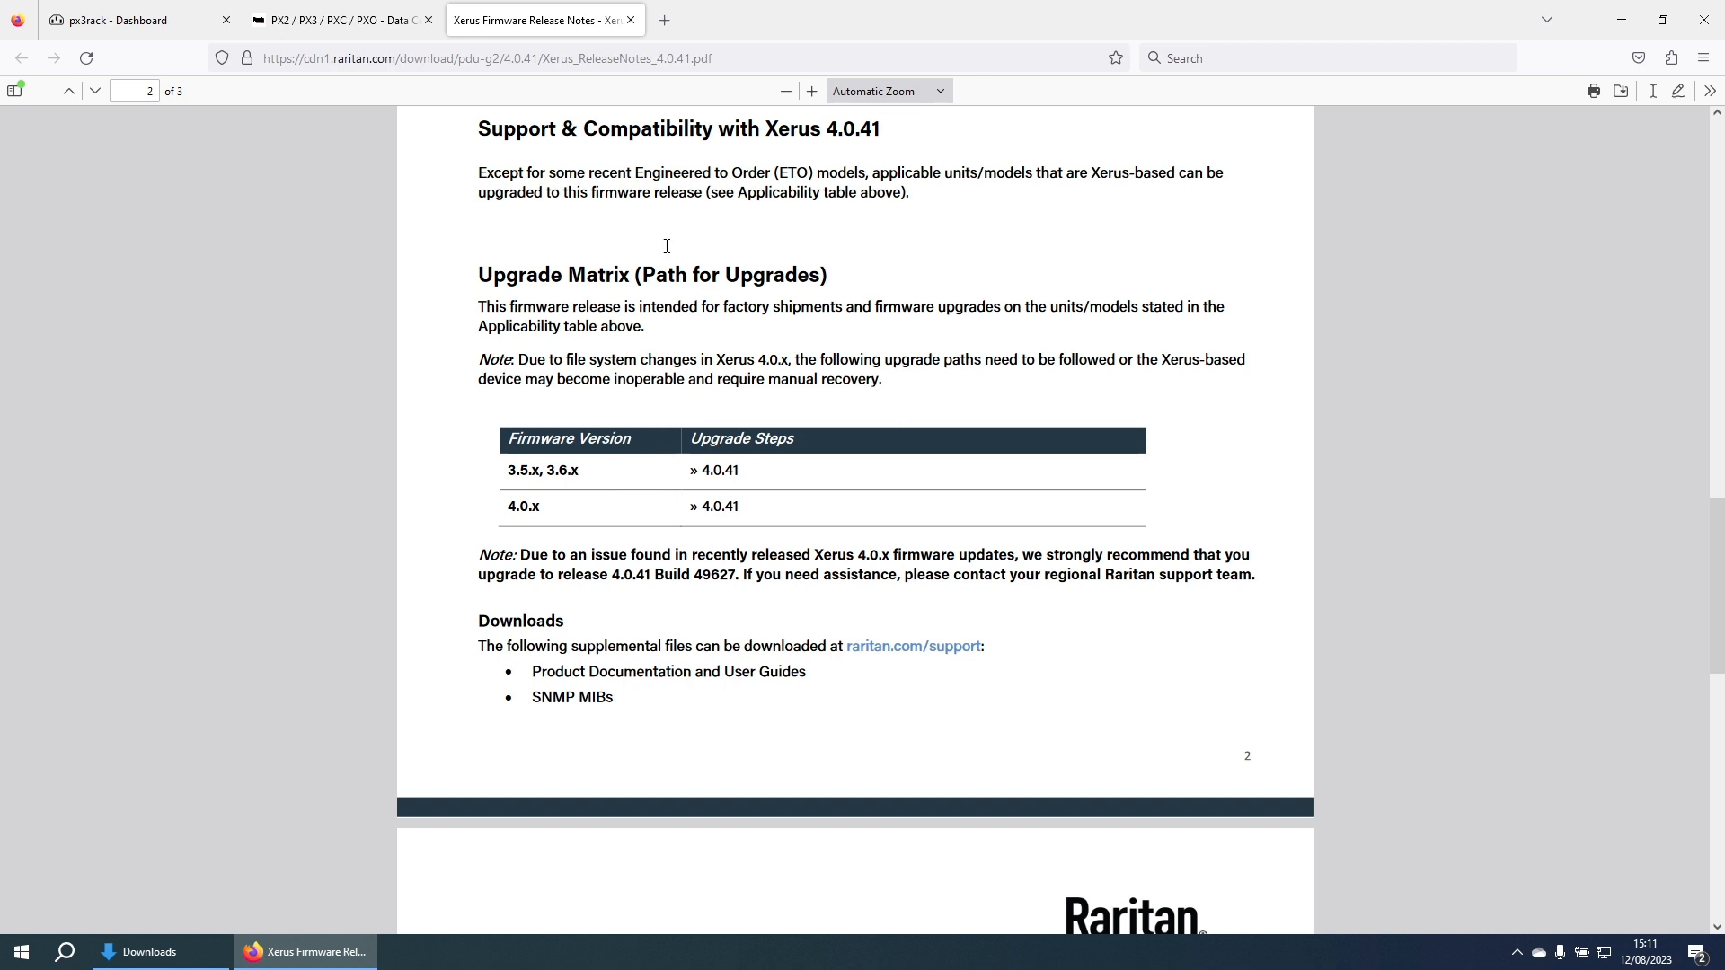
left_click(631, 21)
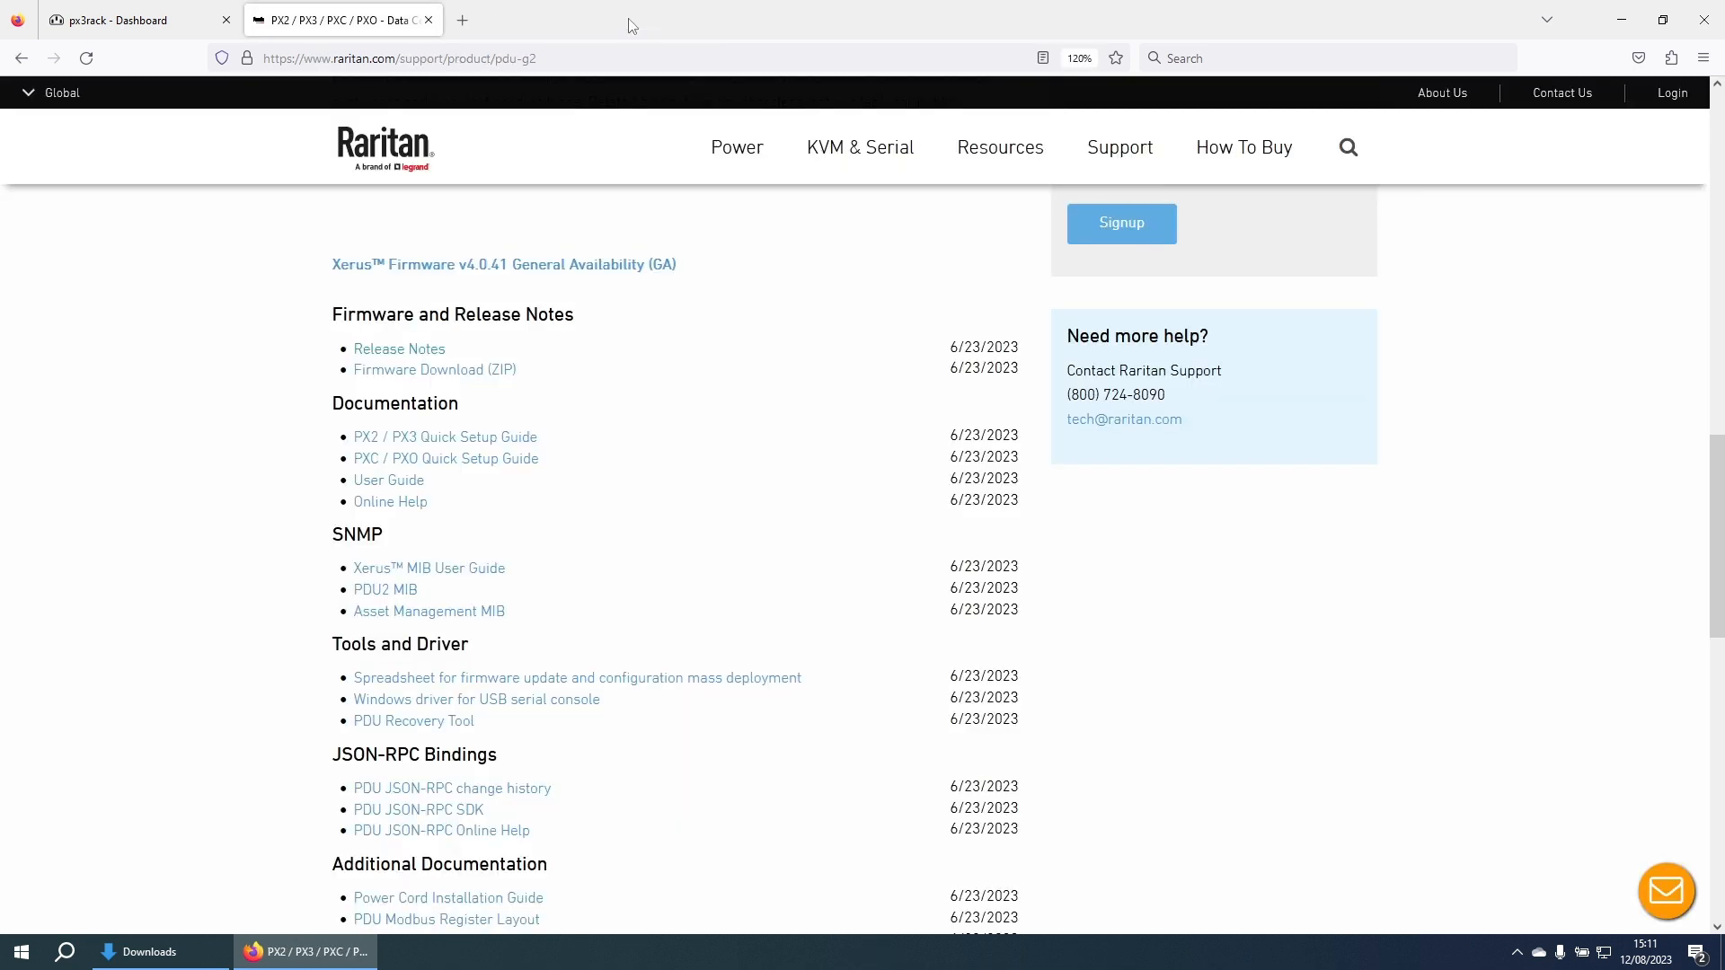
Step: Download the pdu_px2_4.0.41_49627.zip firmware archive and launch 7-Zip File Manager on Downloads
left_click(407, 381)
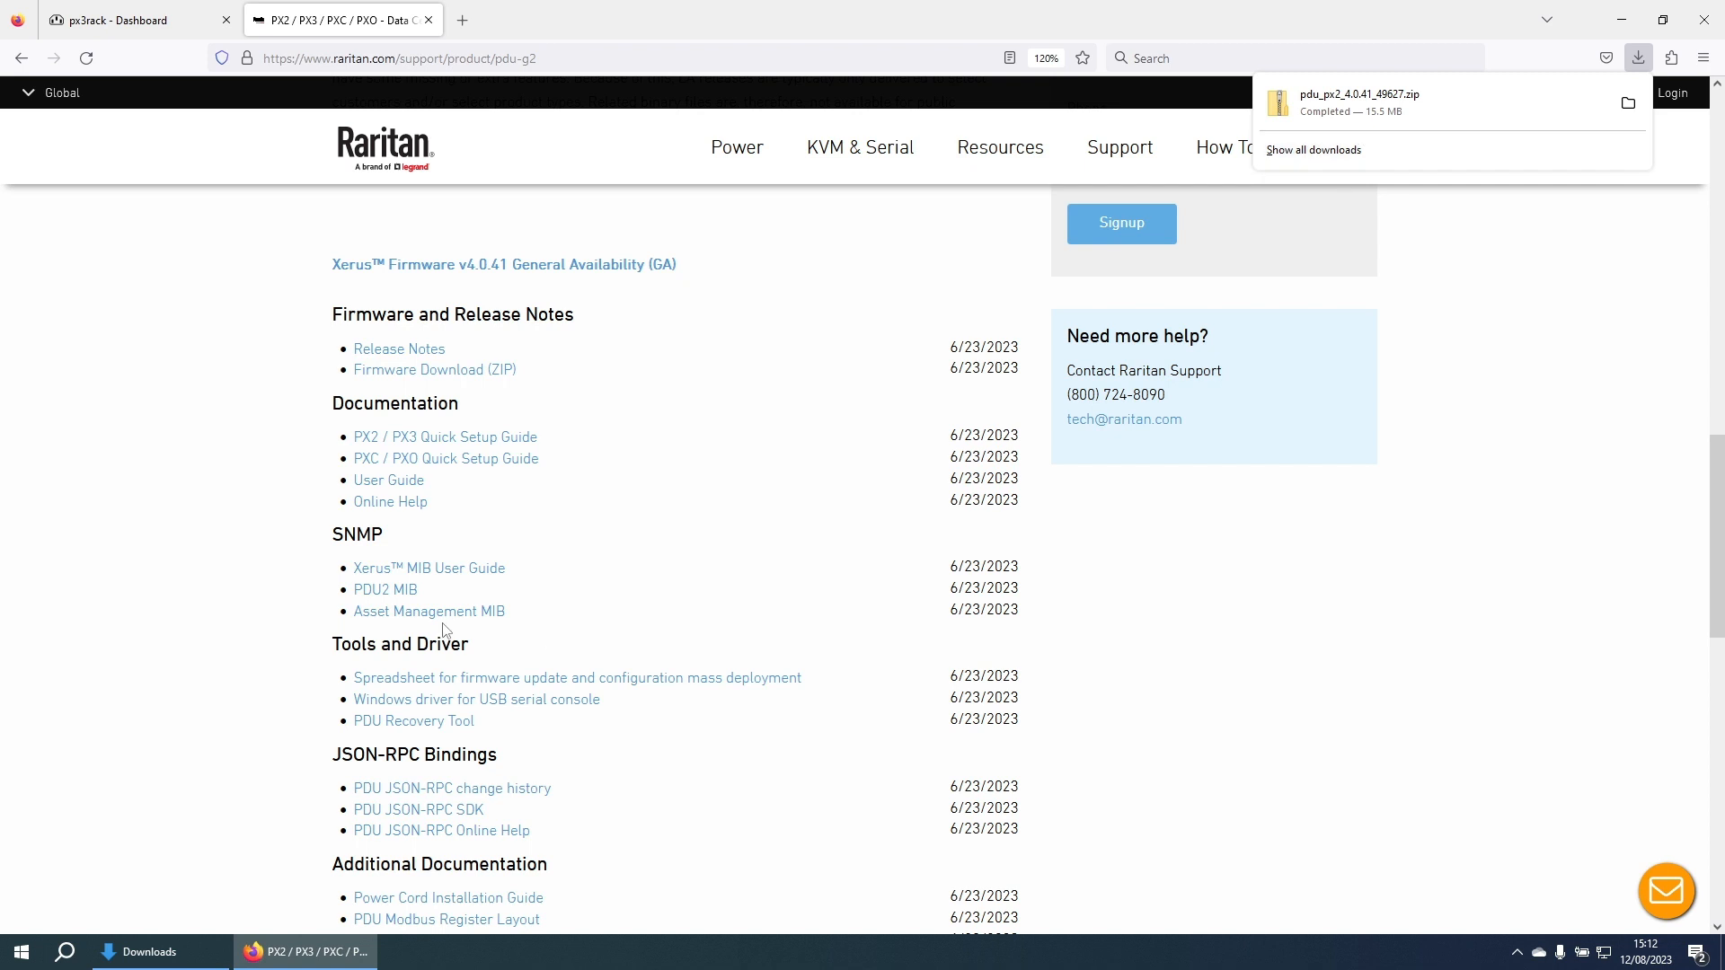
left_click(185, 950)
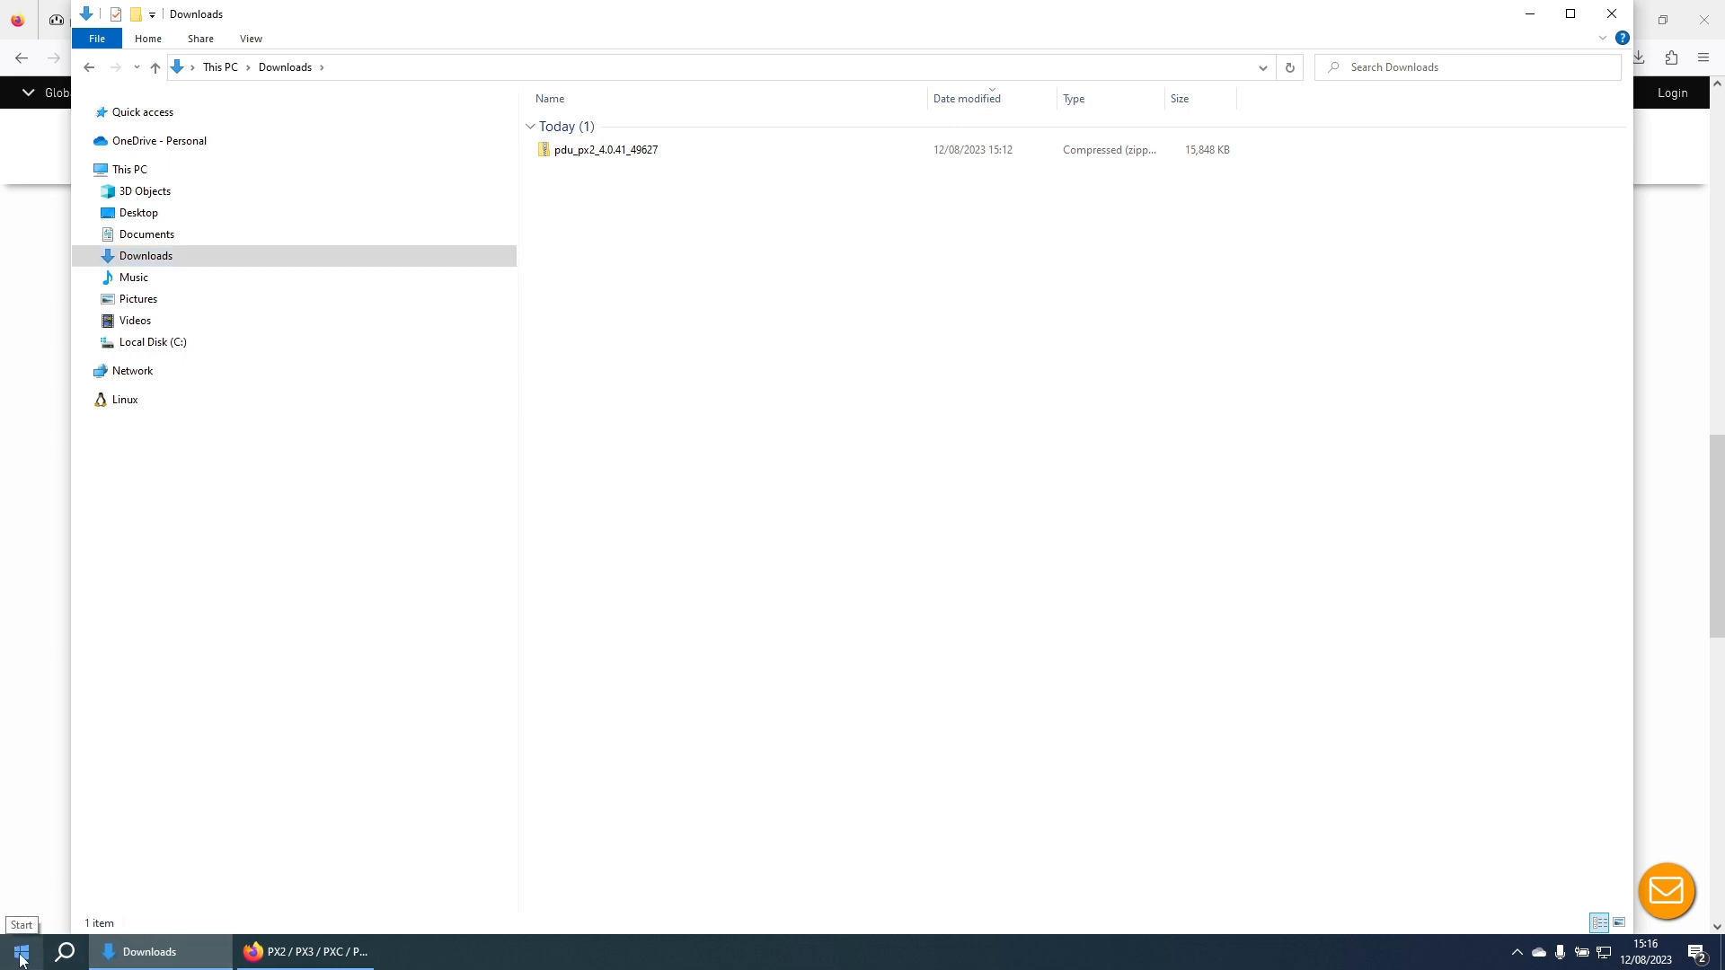
left_click(20, 960)
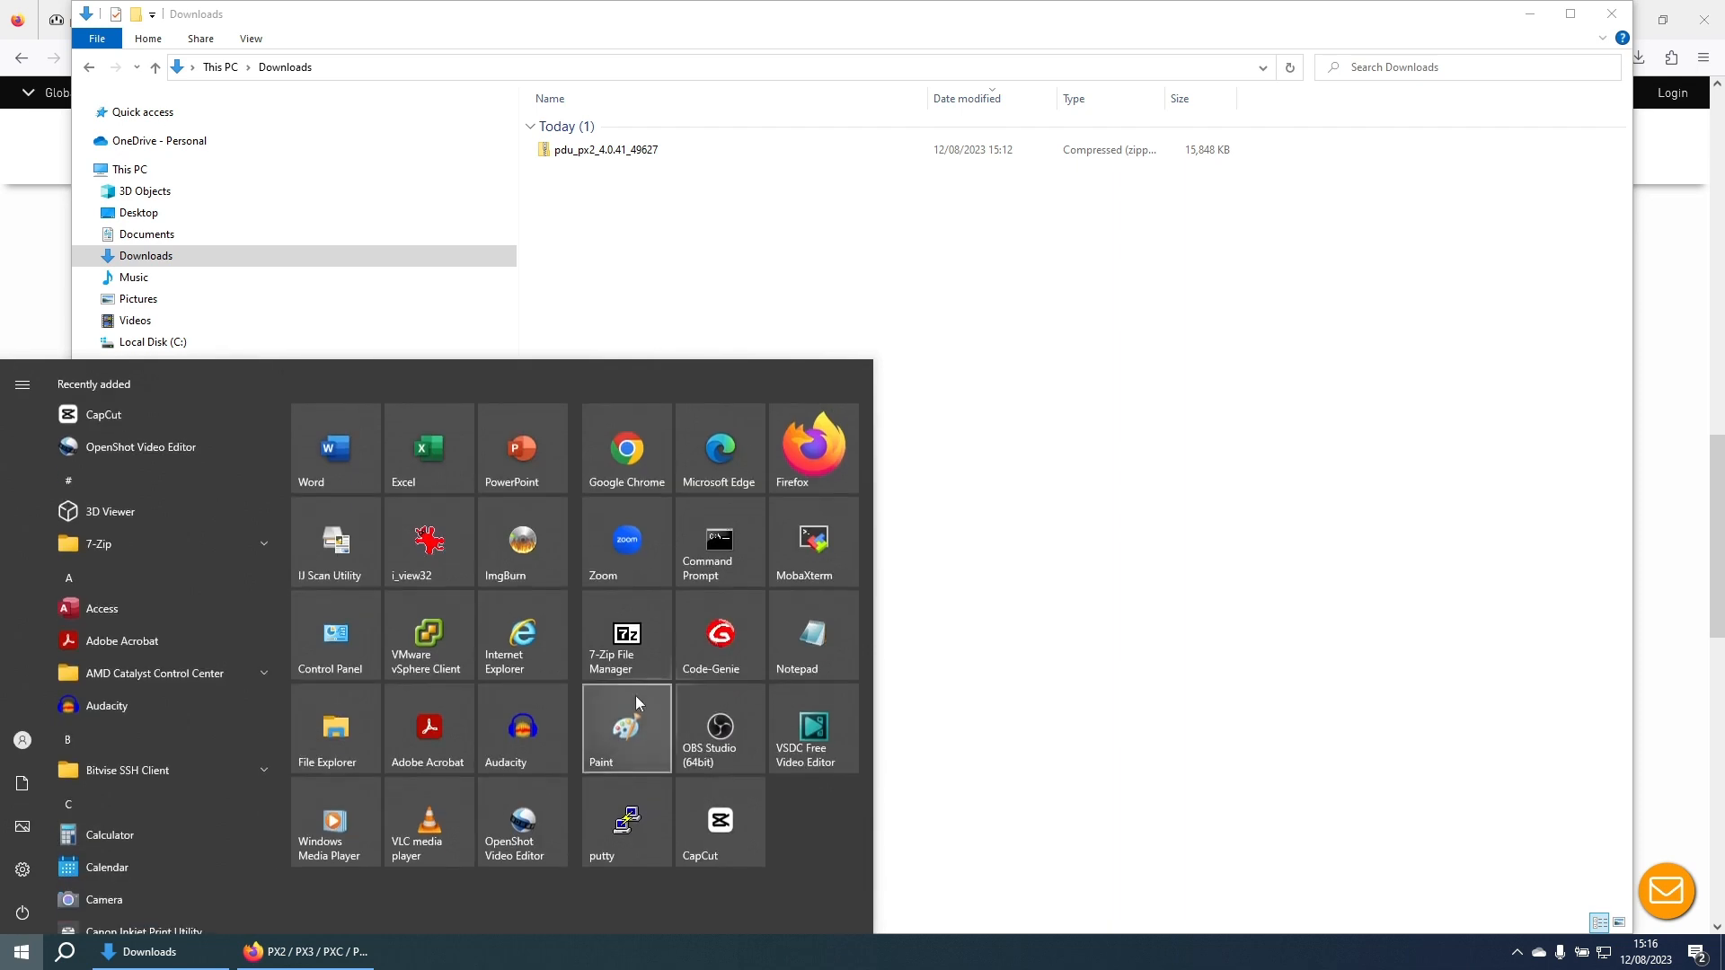
left_click(615, 636)
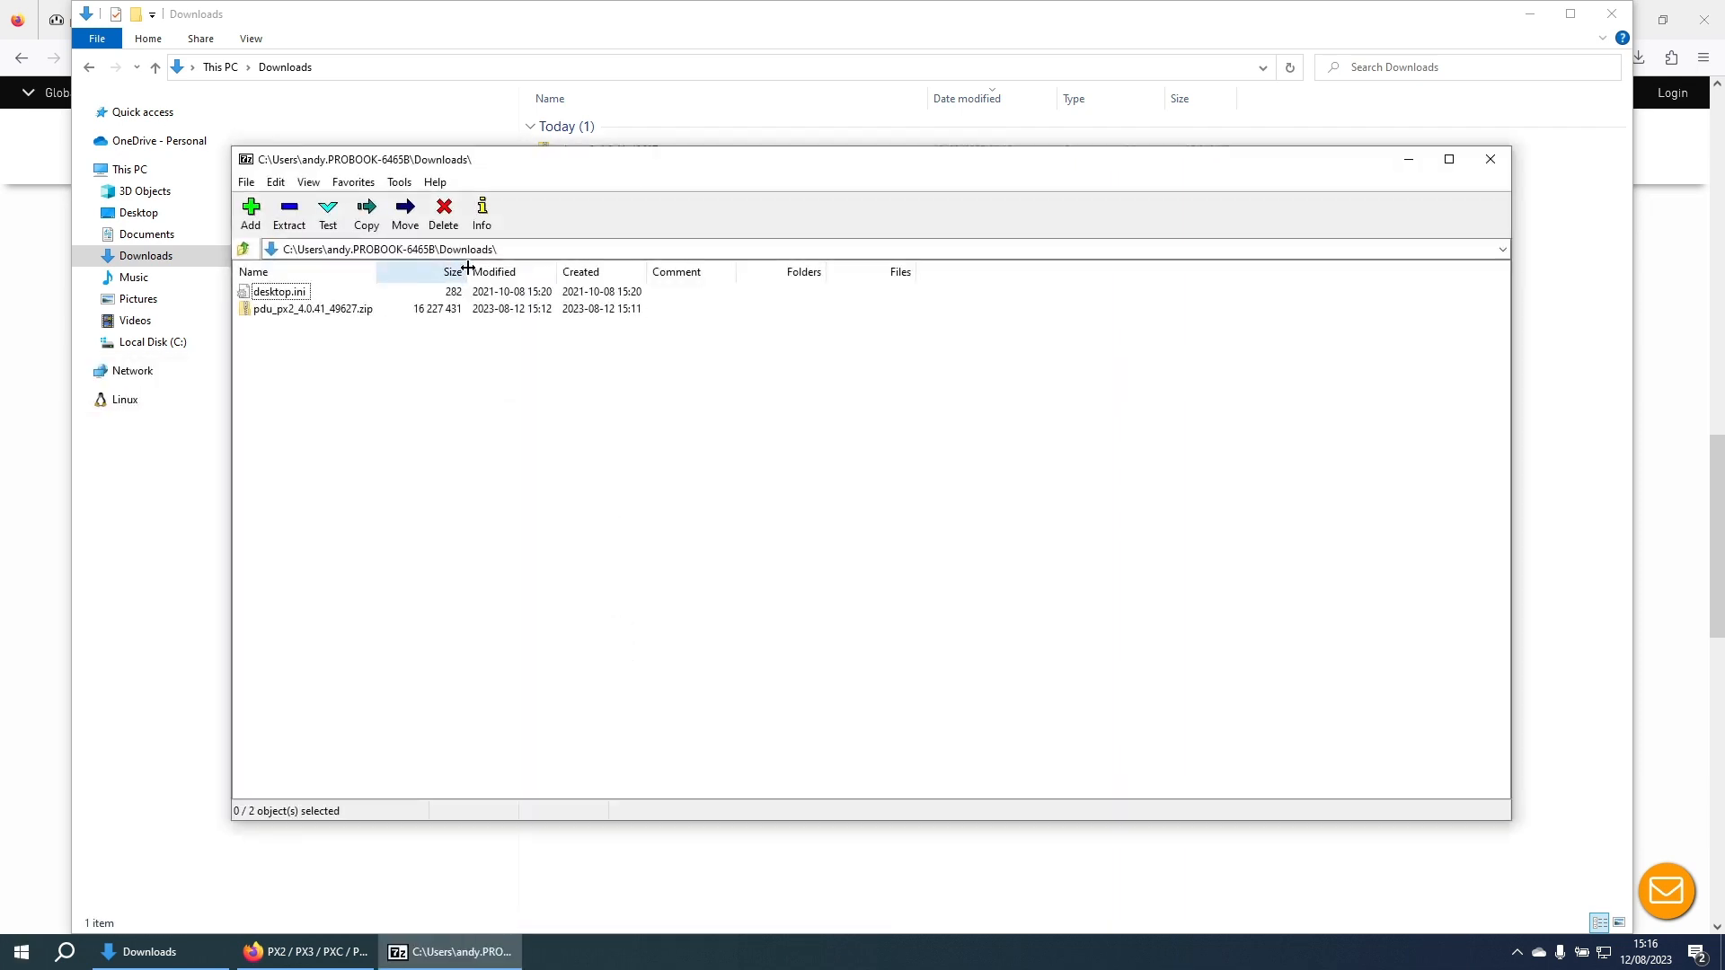
Step: Extract pdu_px2_4.0.41_49627.zip into a same-named folder in Downloads
left_click(325, 312)
left_click(290, 216)
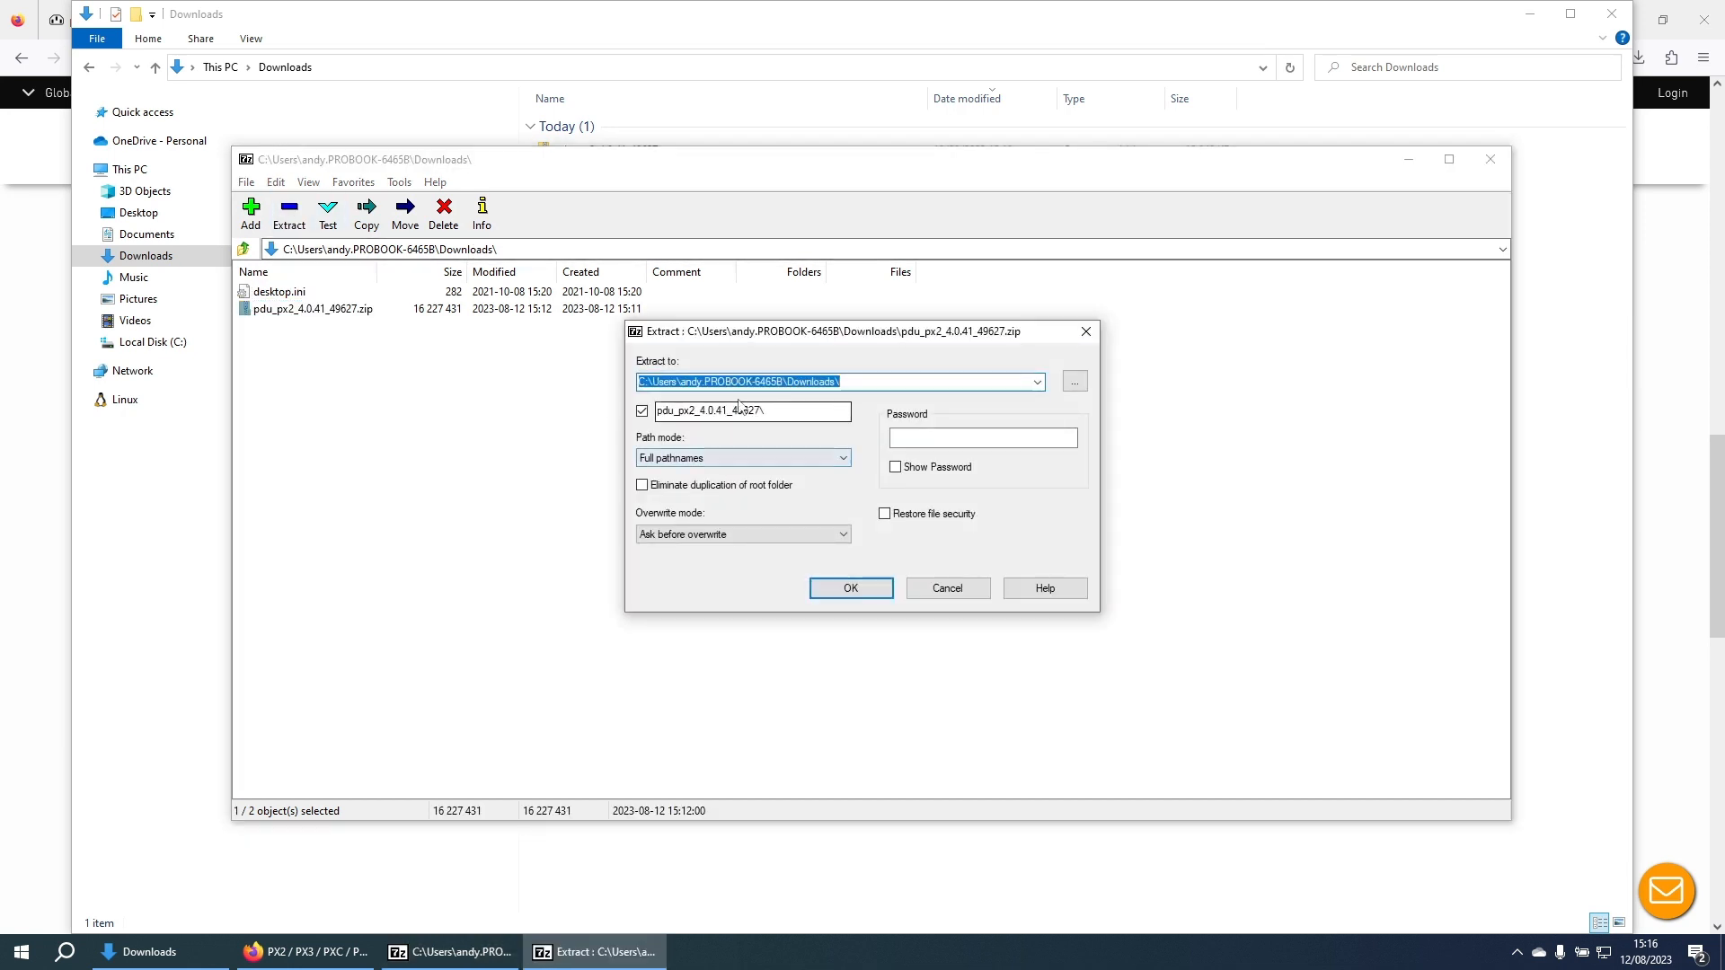
left_click(852, 590)
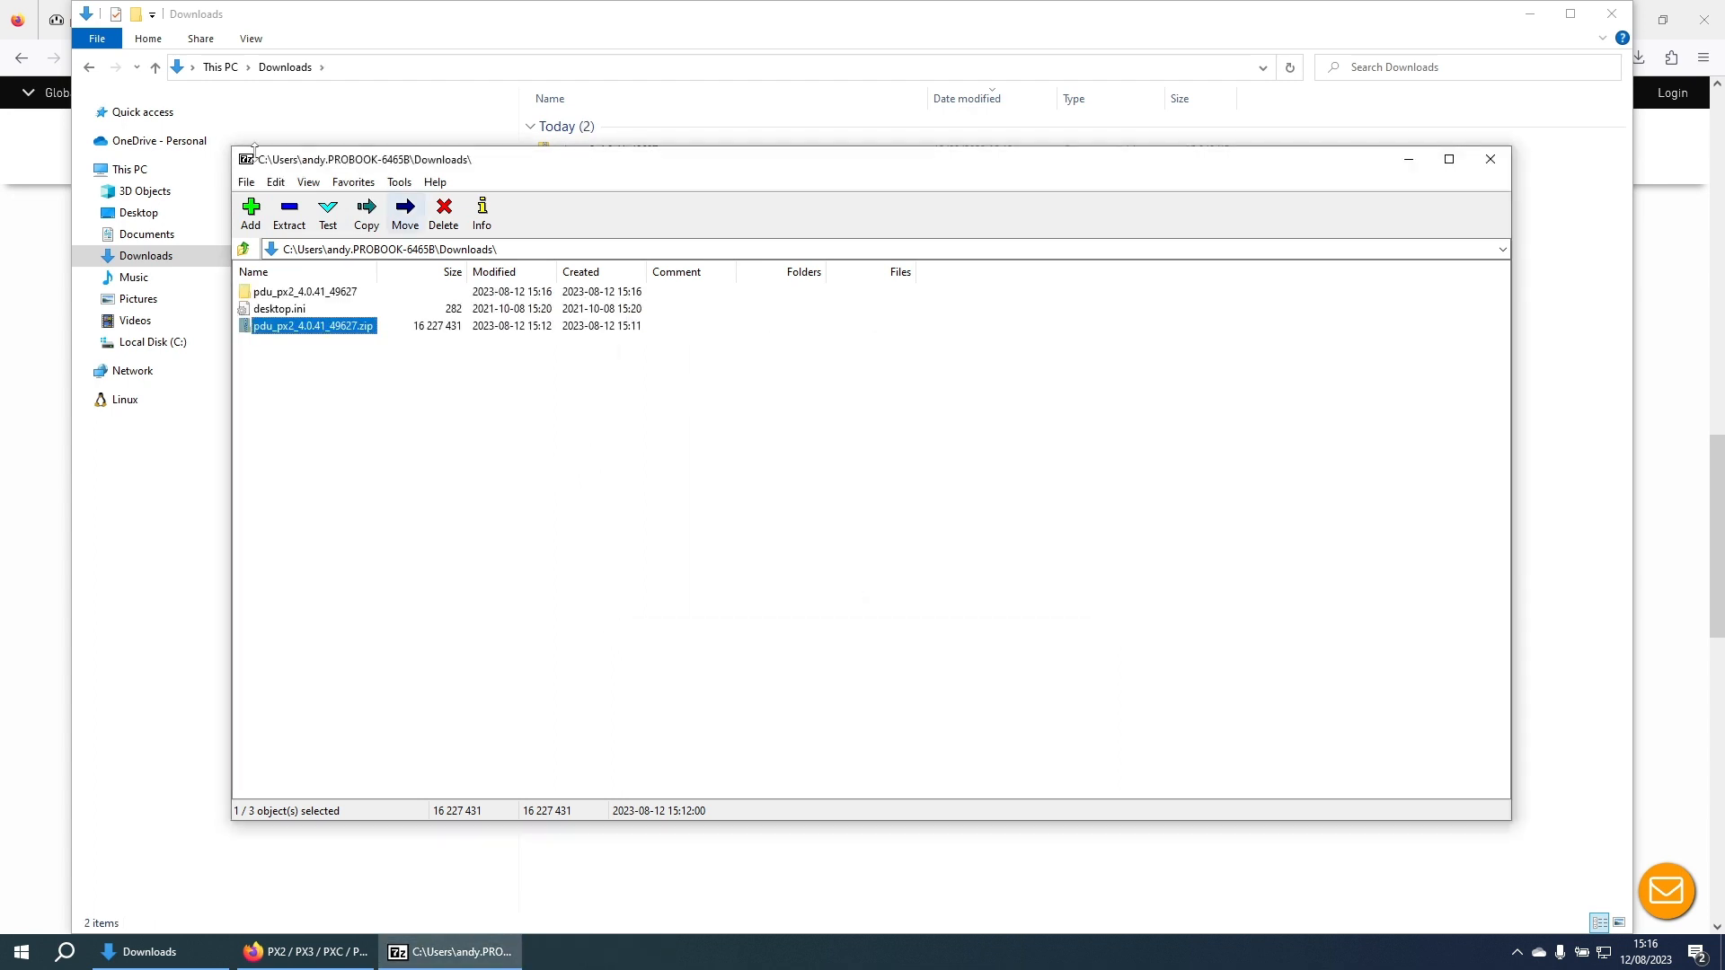
left_click(551, 28)
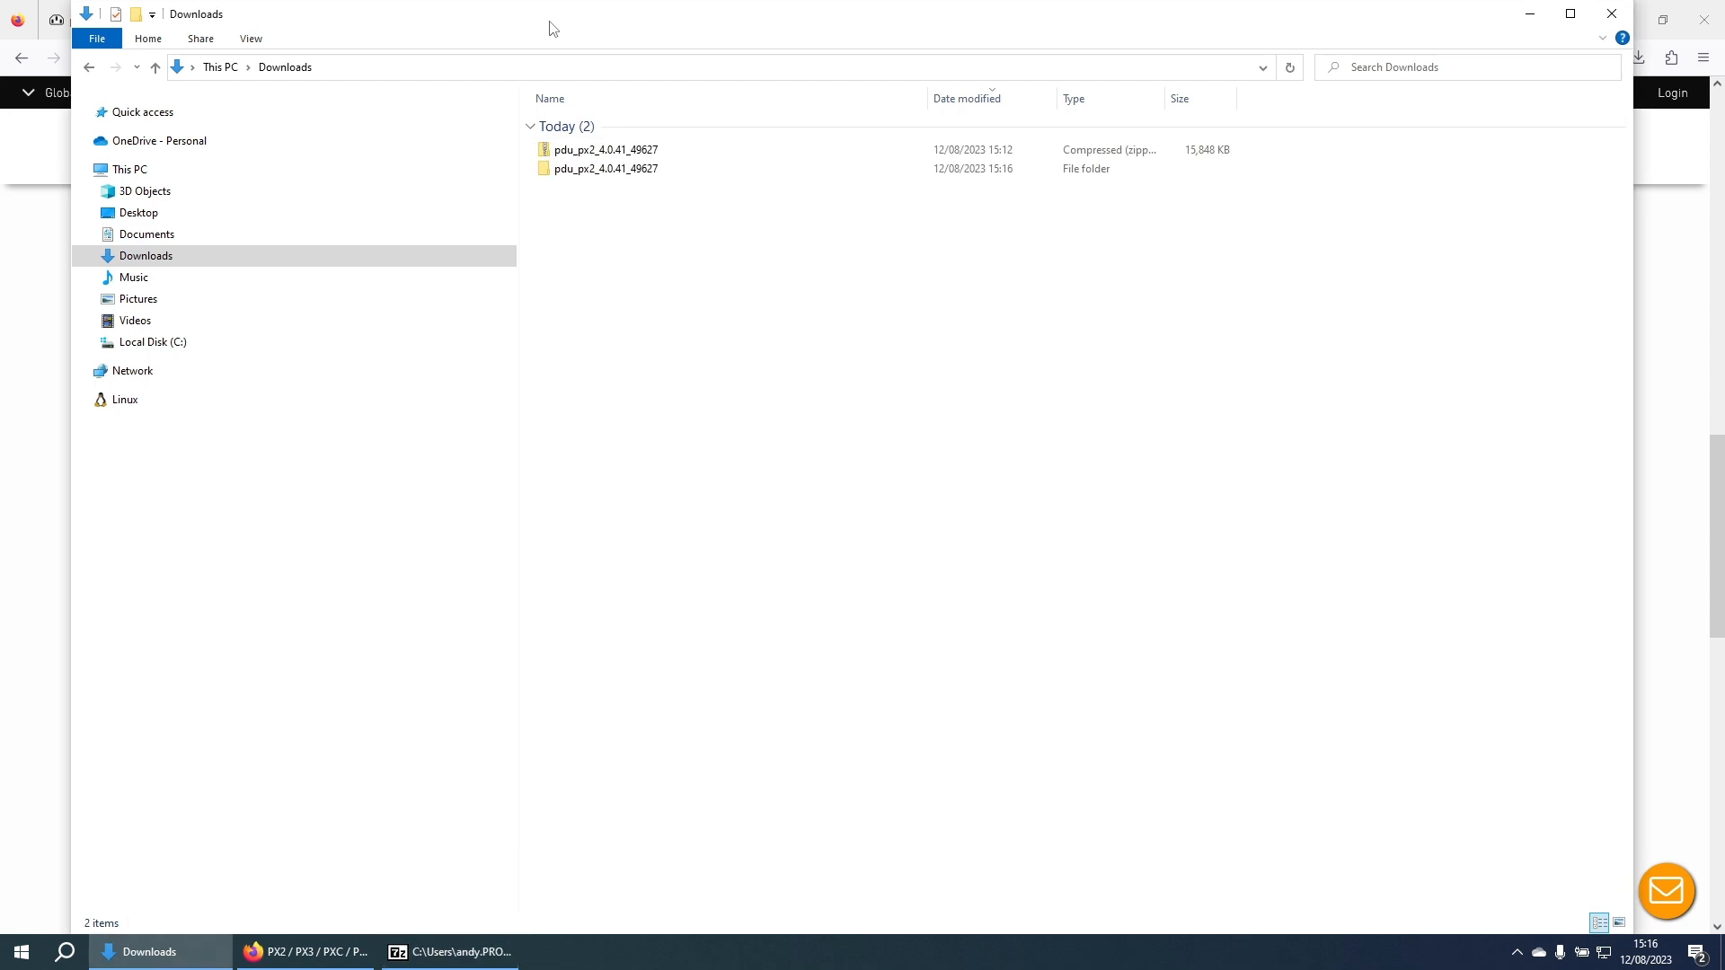
Step: Open the pdu_px2_4.0.41_49627 folder to find the .bin file, then return to the px3rack dashboard
double_click(594, 172)
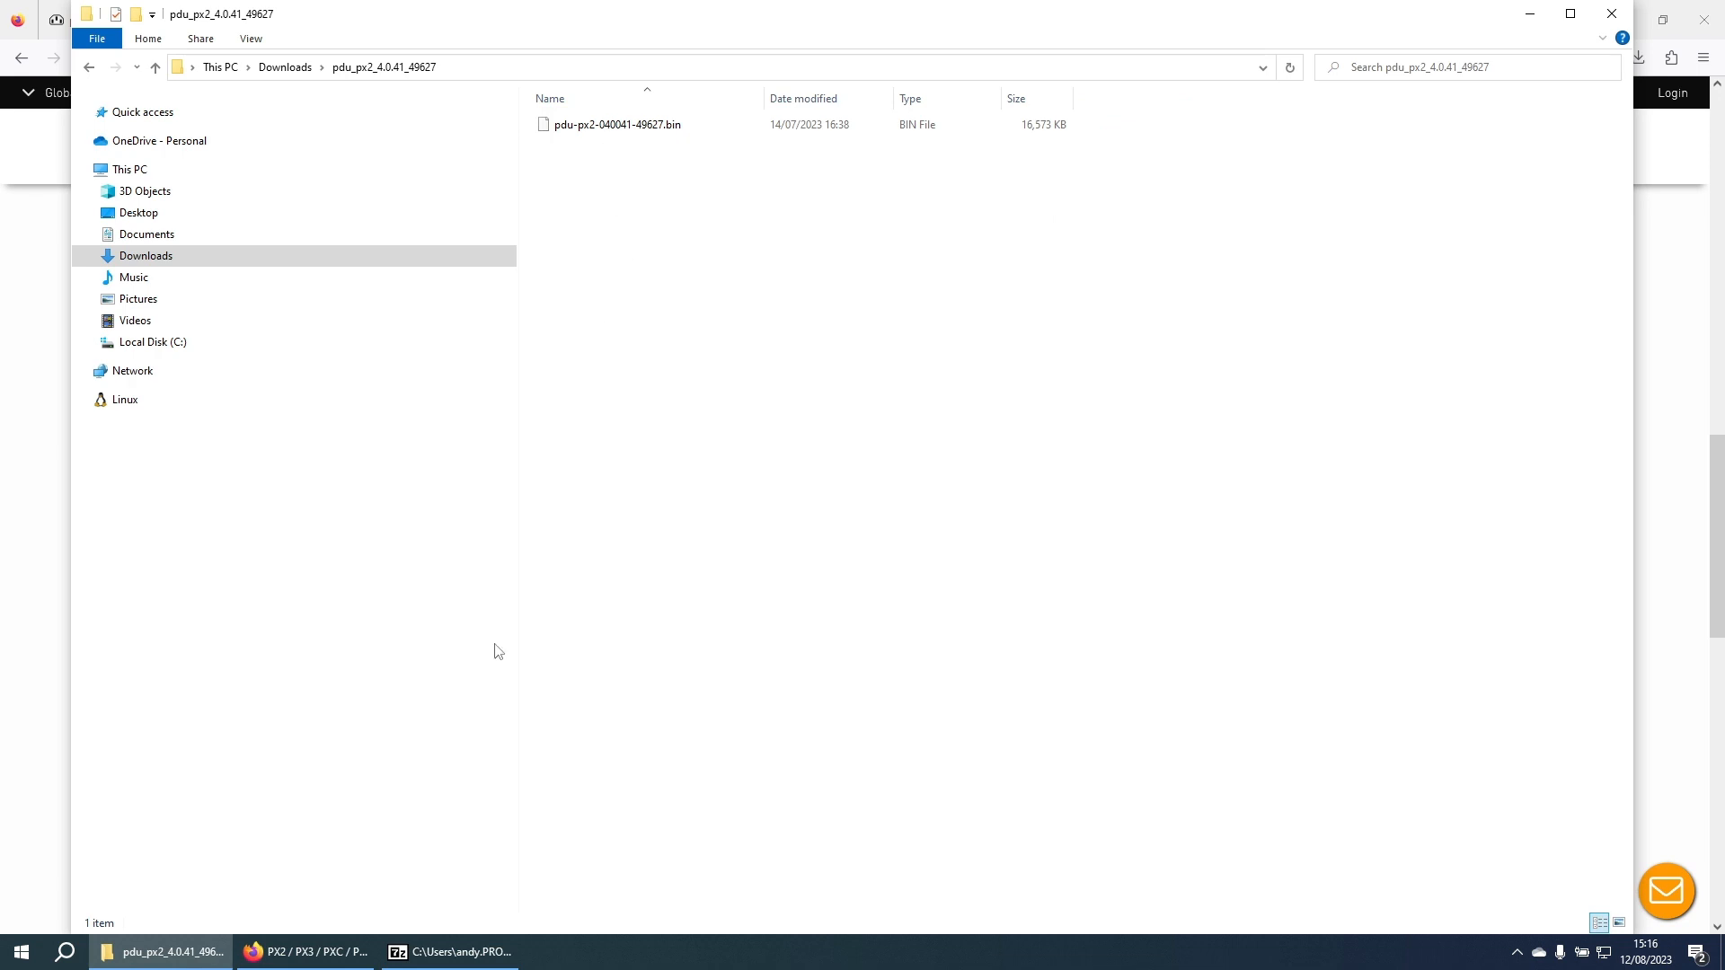
left_click(283, 960)
key("ctrl+Tab")
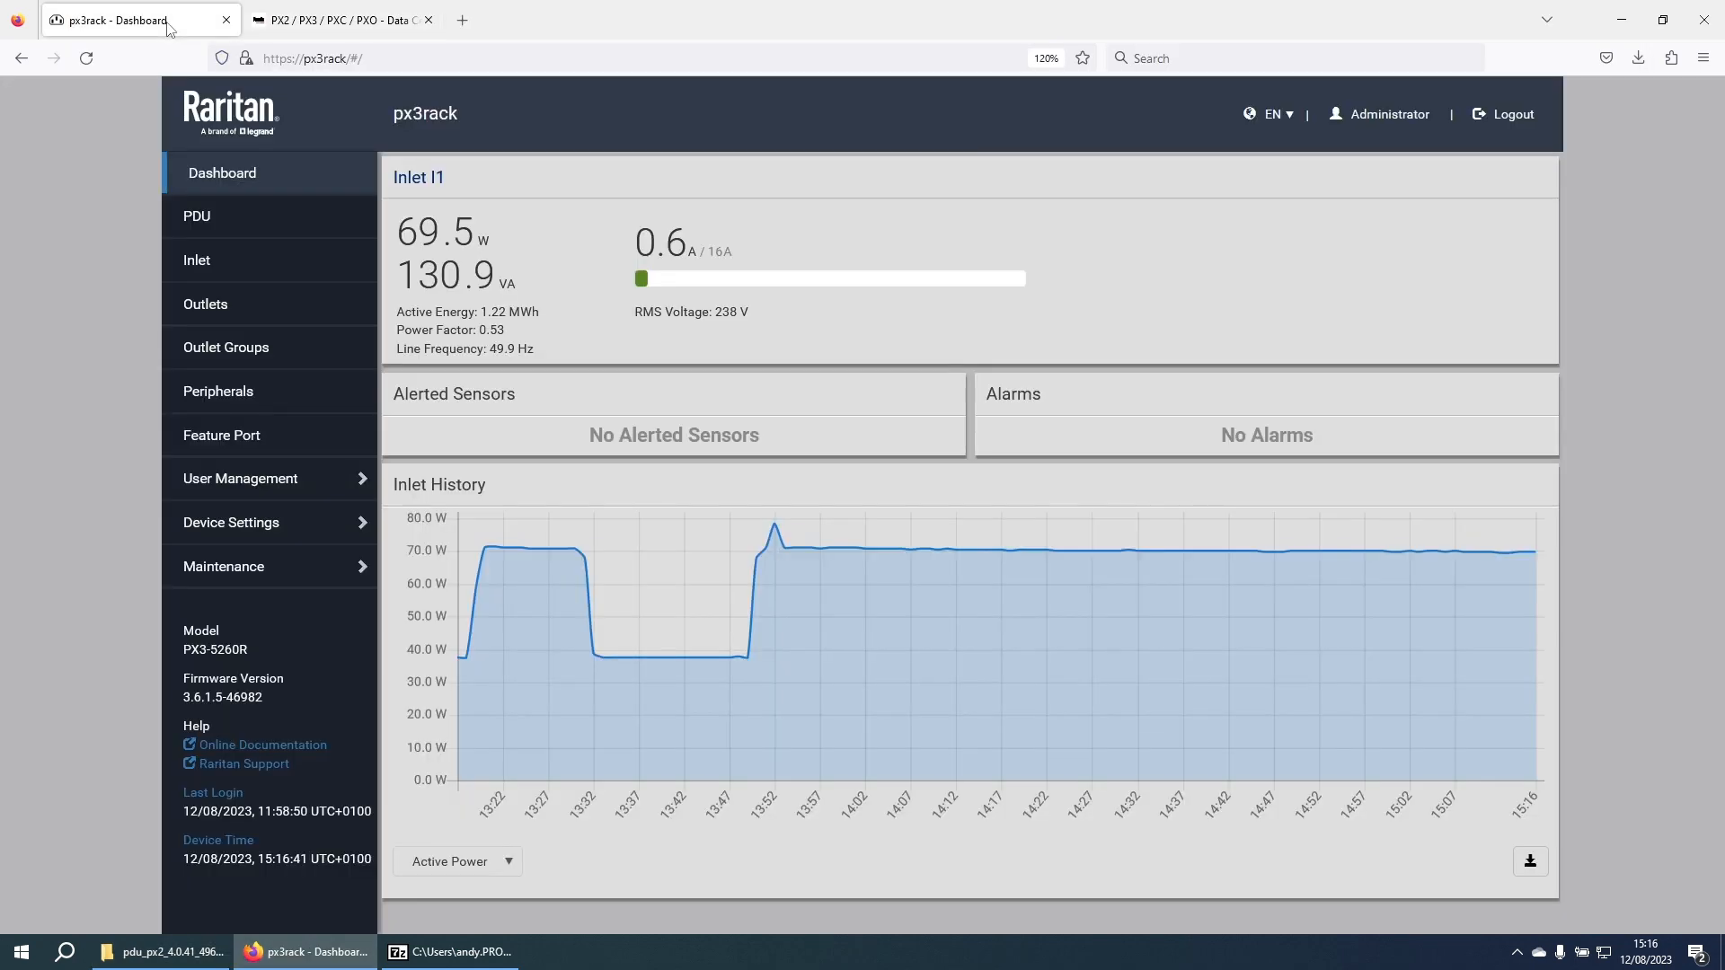
Step: Check current firmware 3.6.1.5-46982 and the update history, then open Update Firmware
left_click(241, 576)
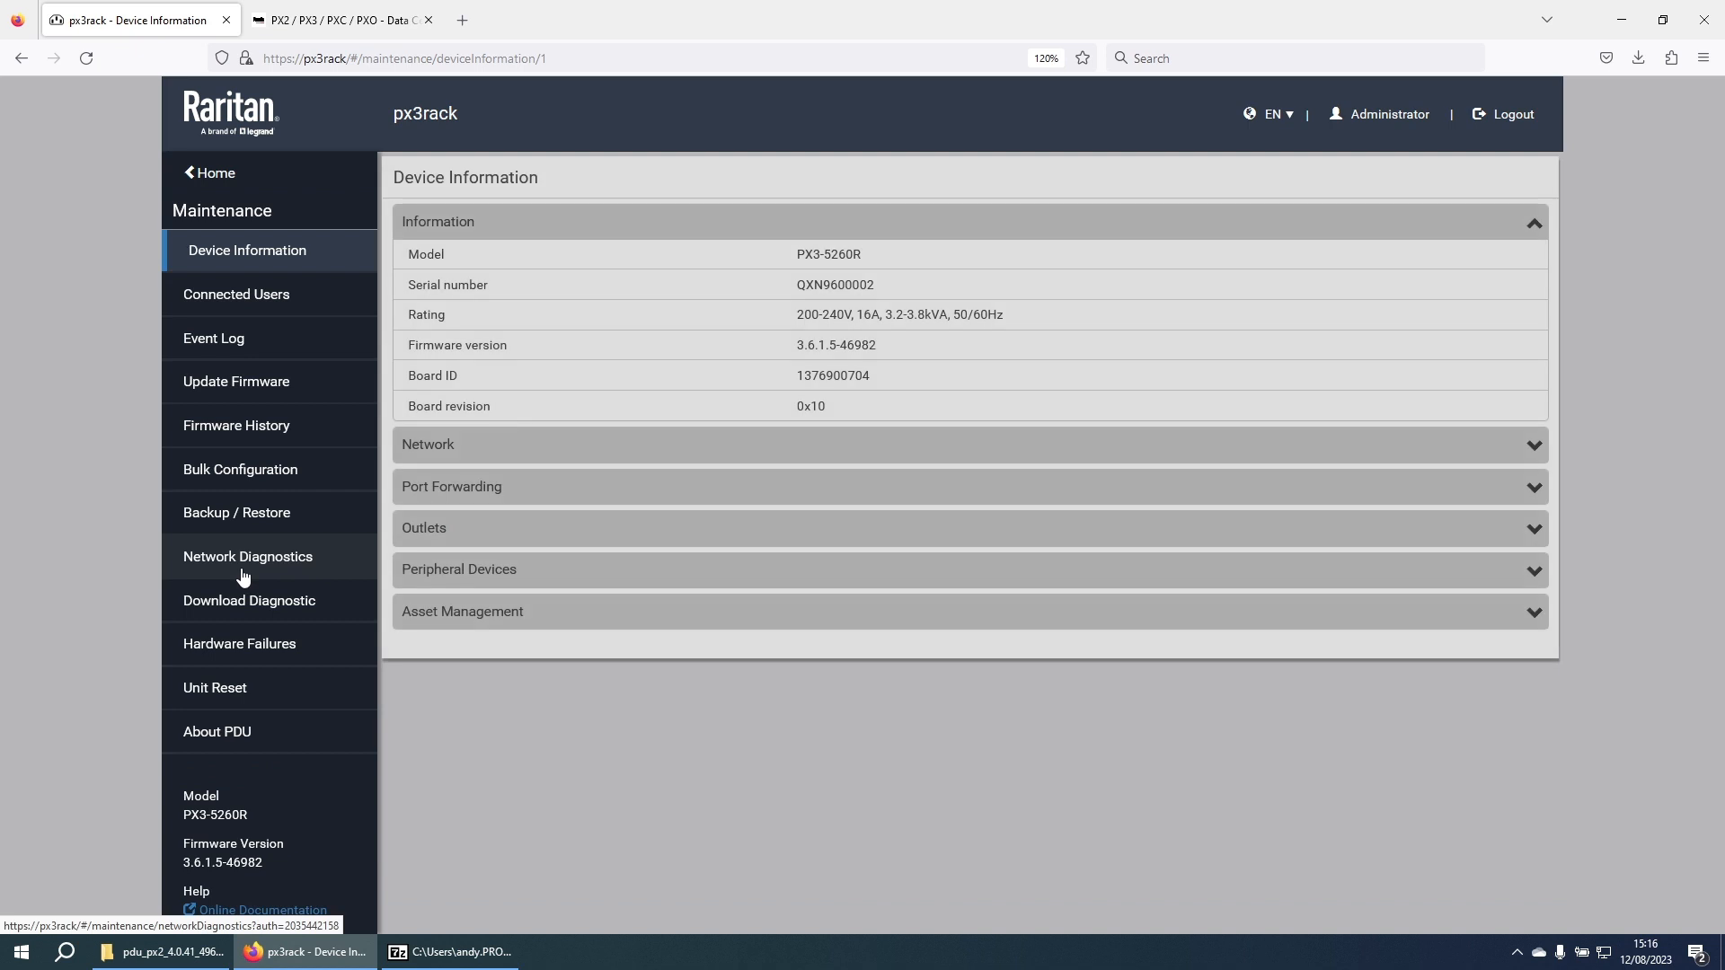
left_click(246, 437)
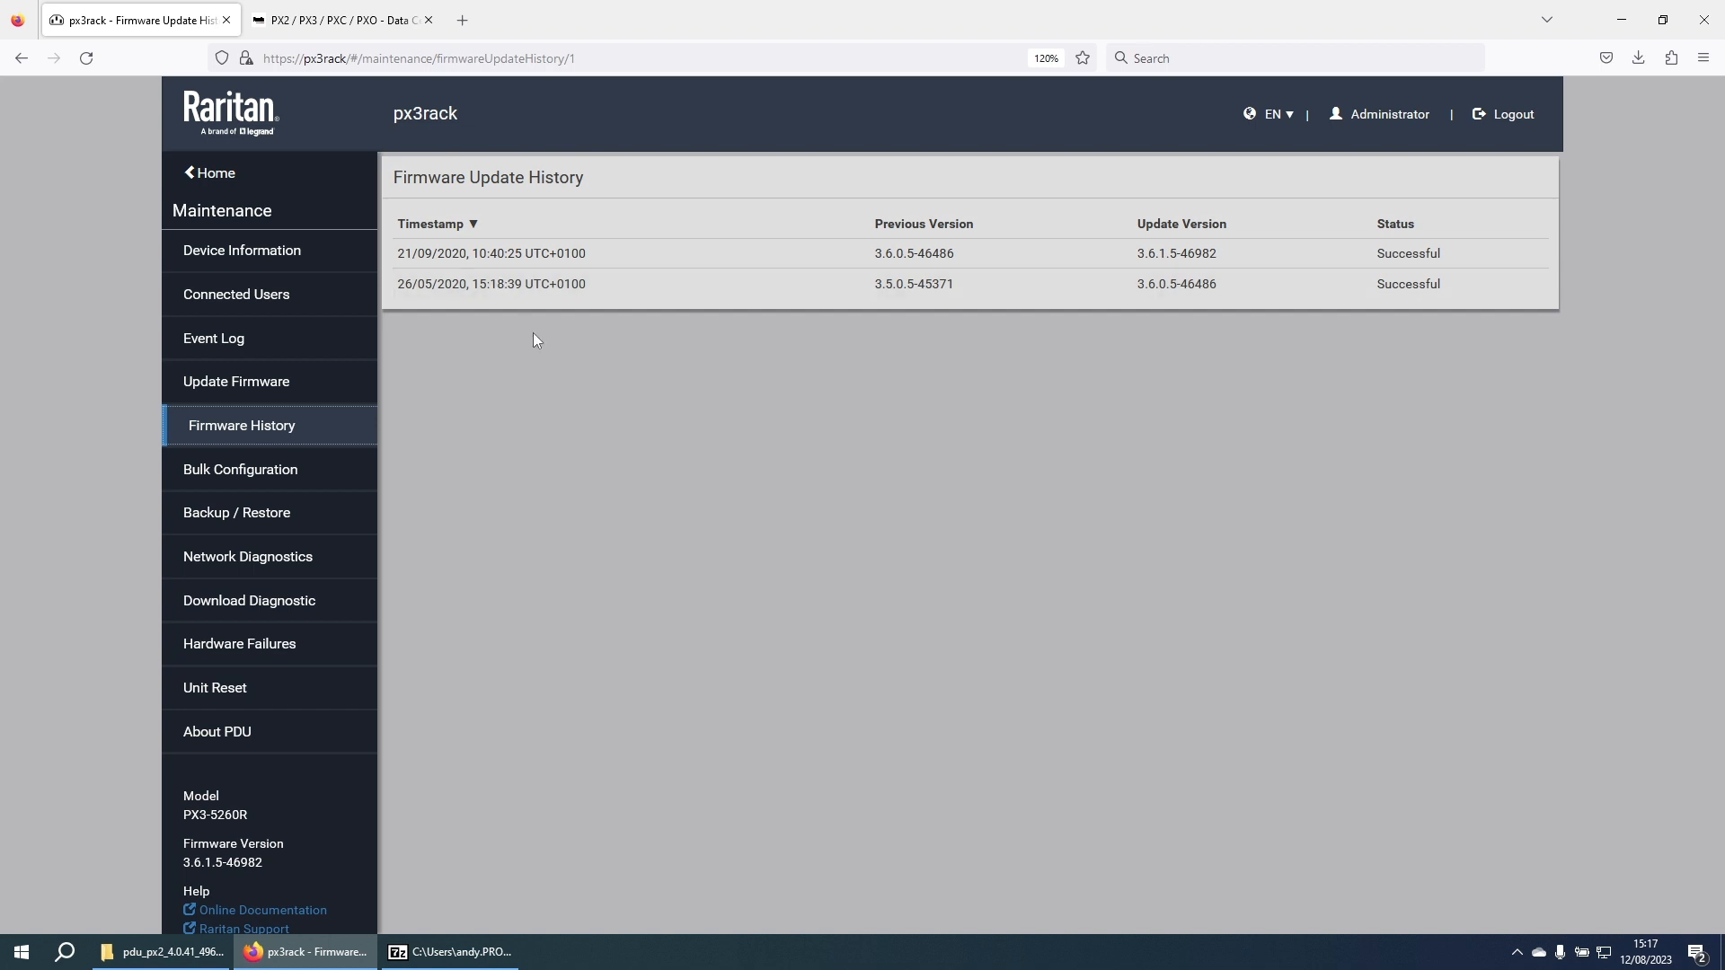
left_click(212, 390)
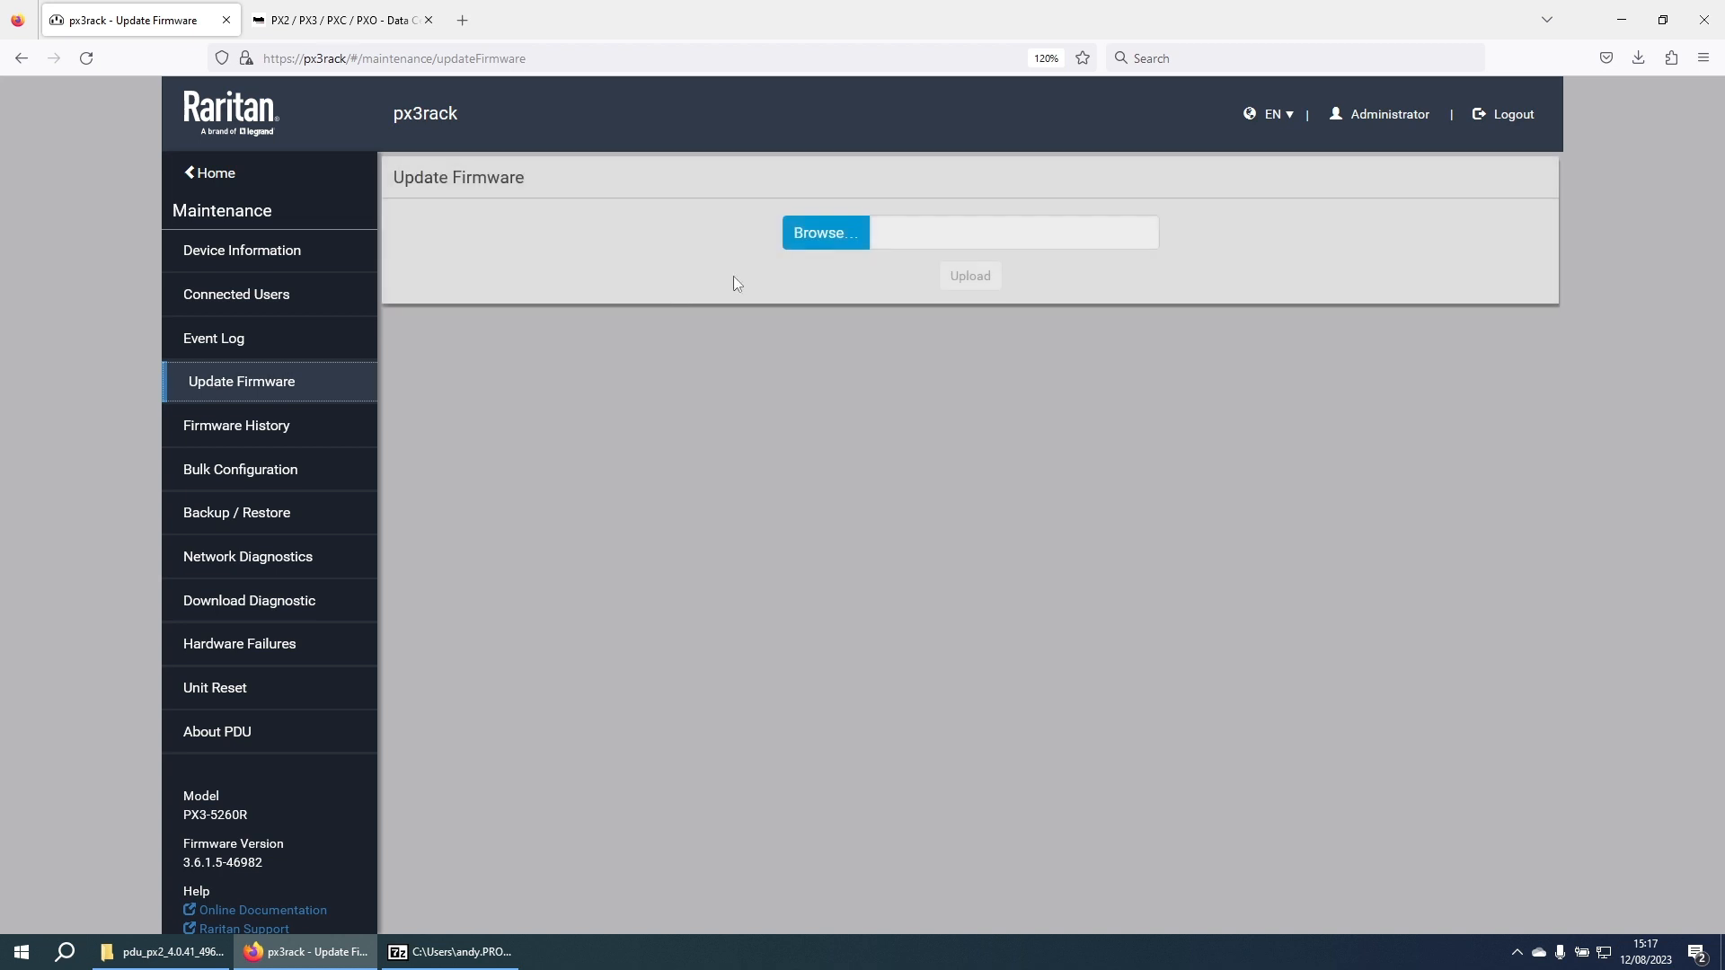
Step: Upload pdu-px2-040041-49627.bin from Downloads\pdu_px2_4.0.41_49627 to the PDU
left_click(813, 231)
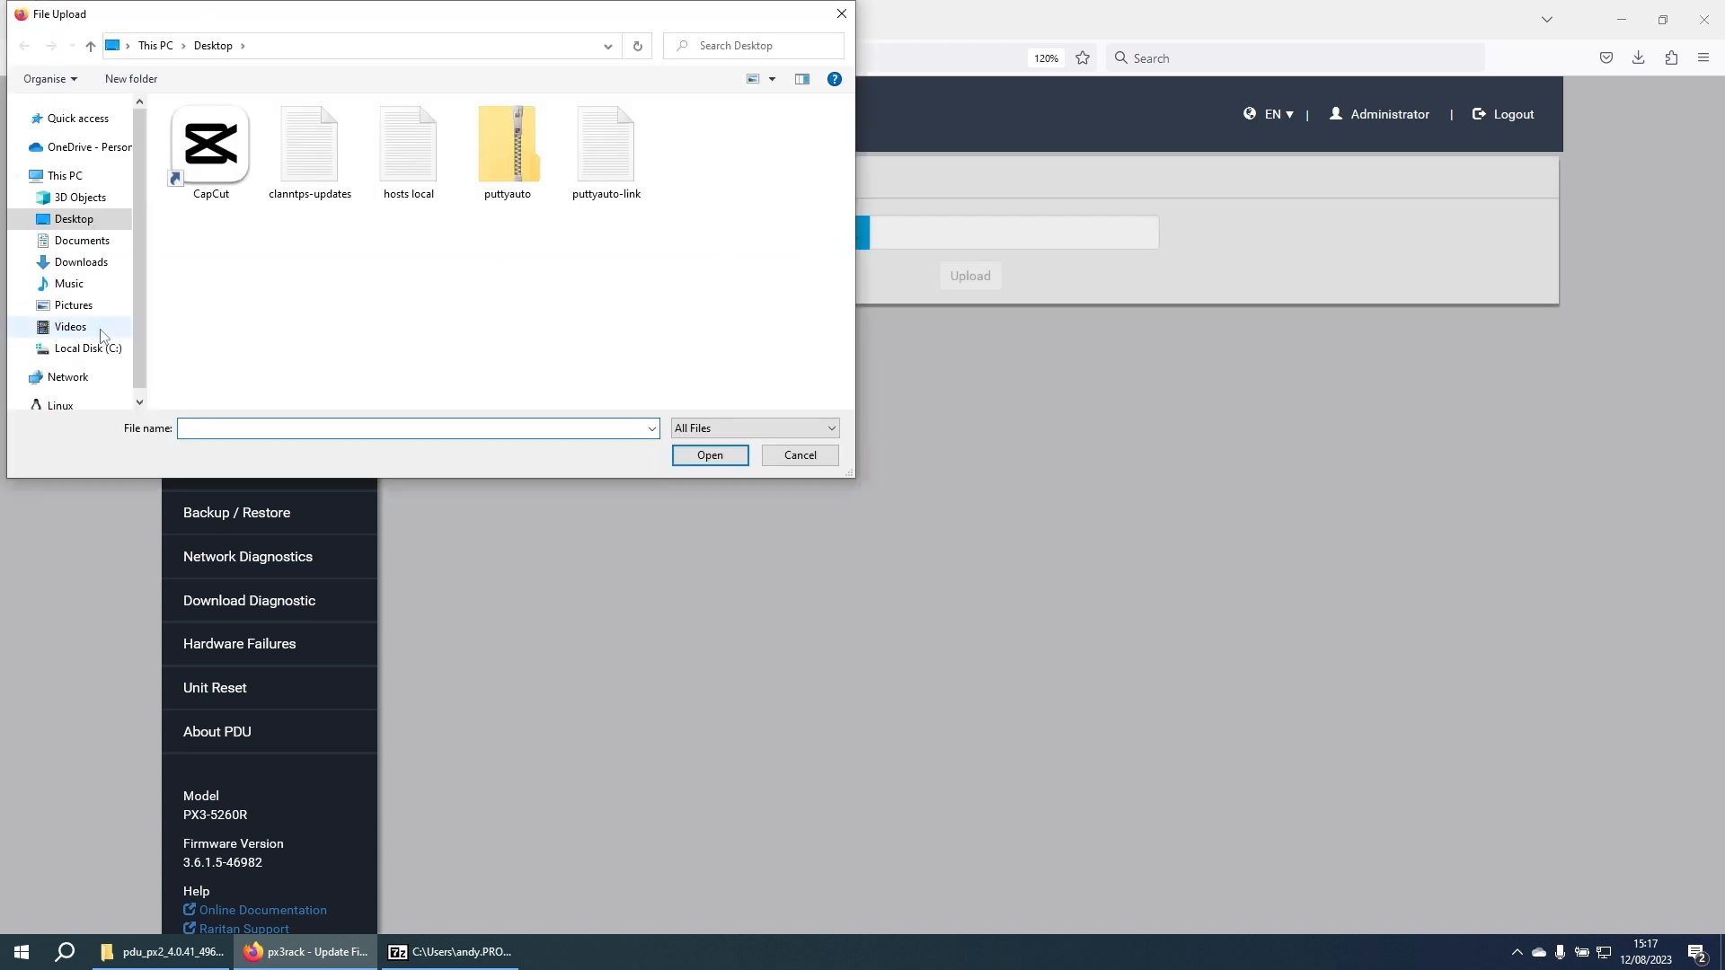
left_click(85, 262)
double_click(256, 178)
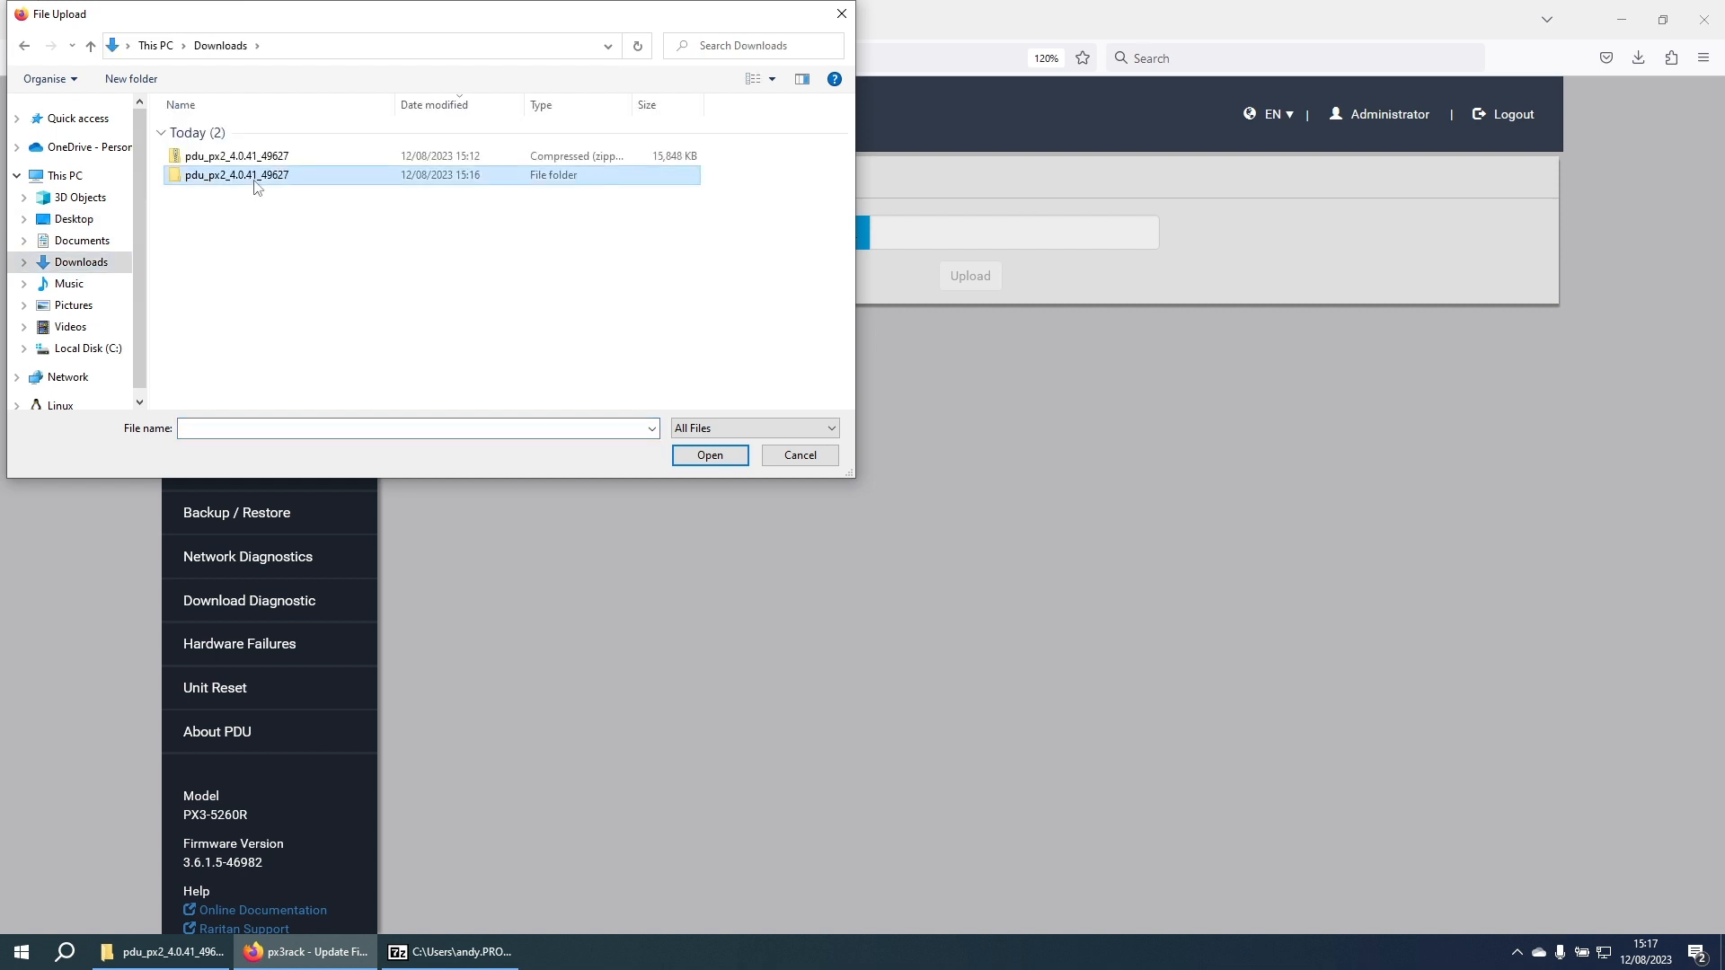
left_click(274, 133)
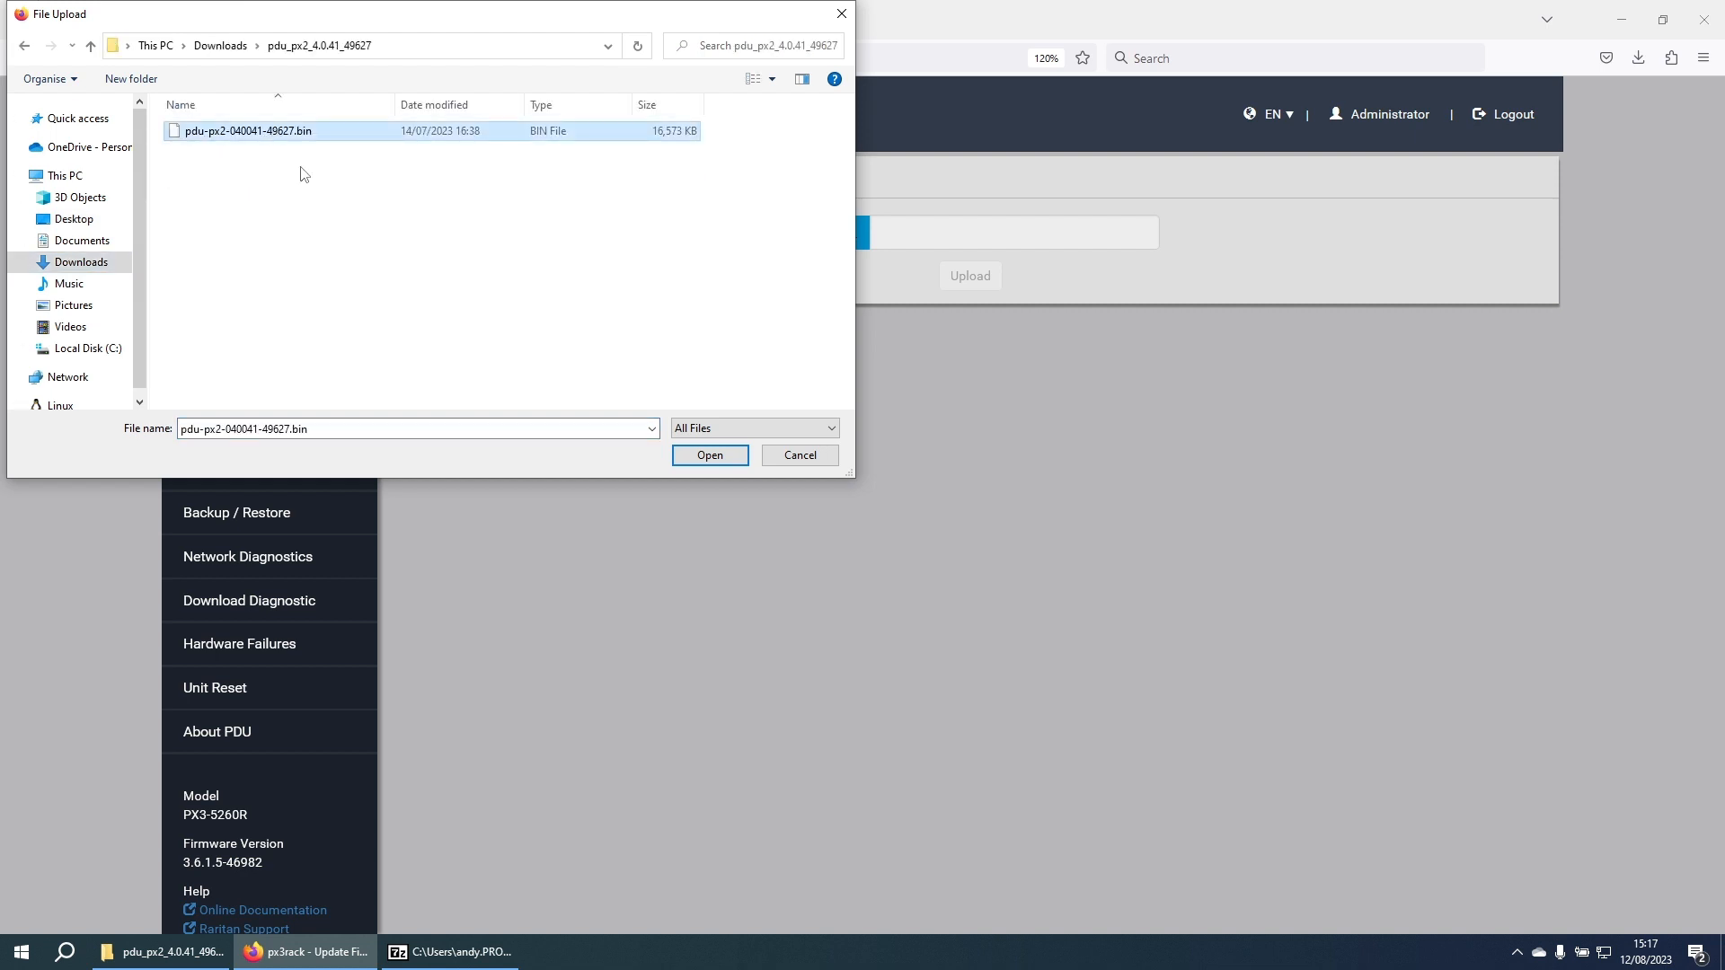
left_click(709, 456)
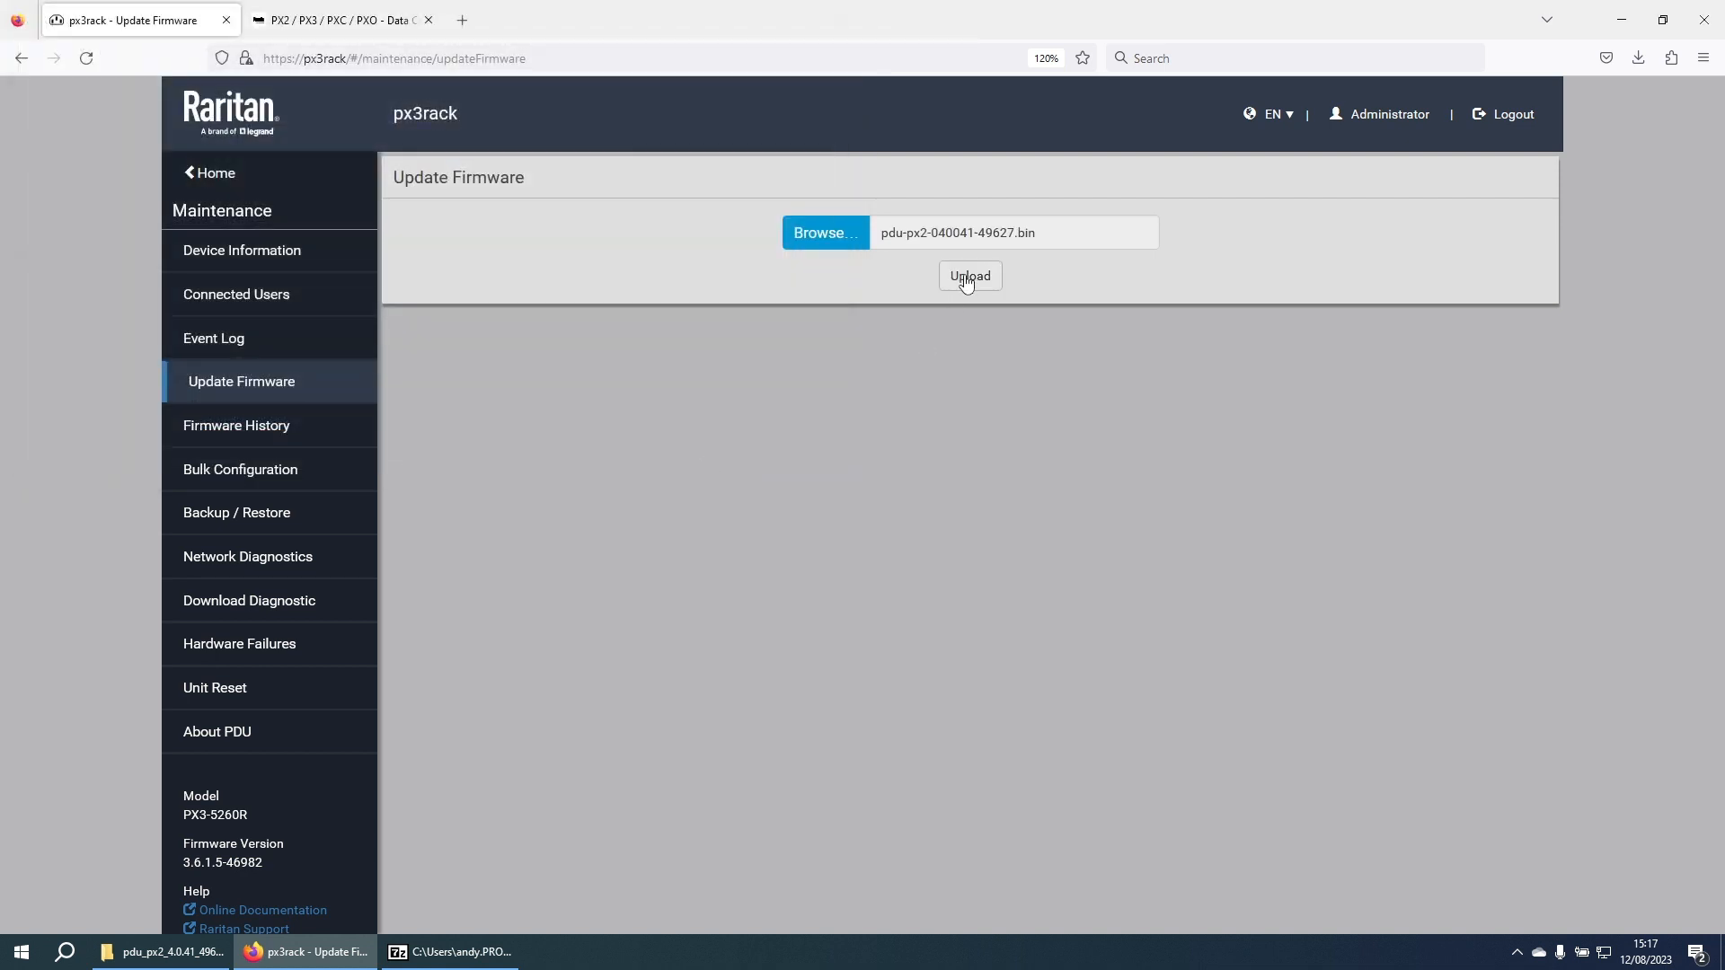
left_click(966, 278)
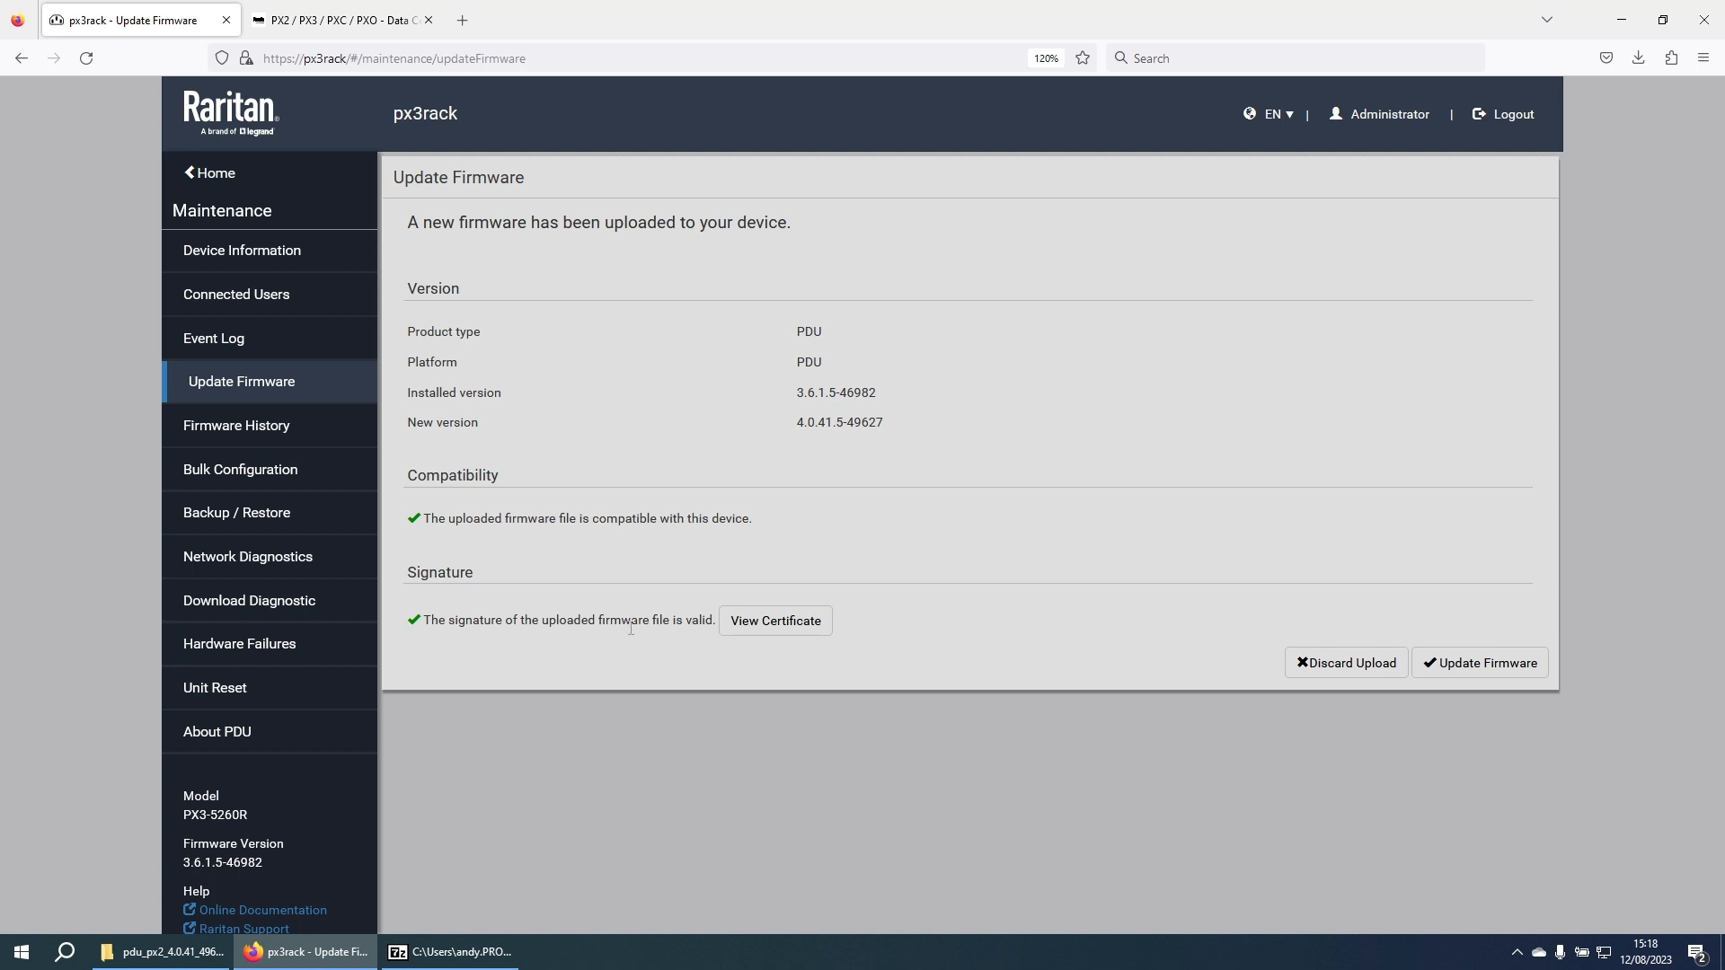
Step: Install firmware 4.0.41.5-49627 and wait for the PDU to reboot to its login page
left_click(1461, 669)
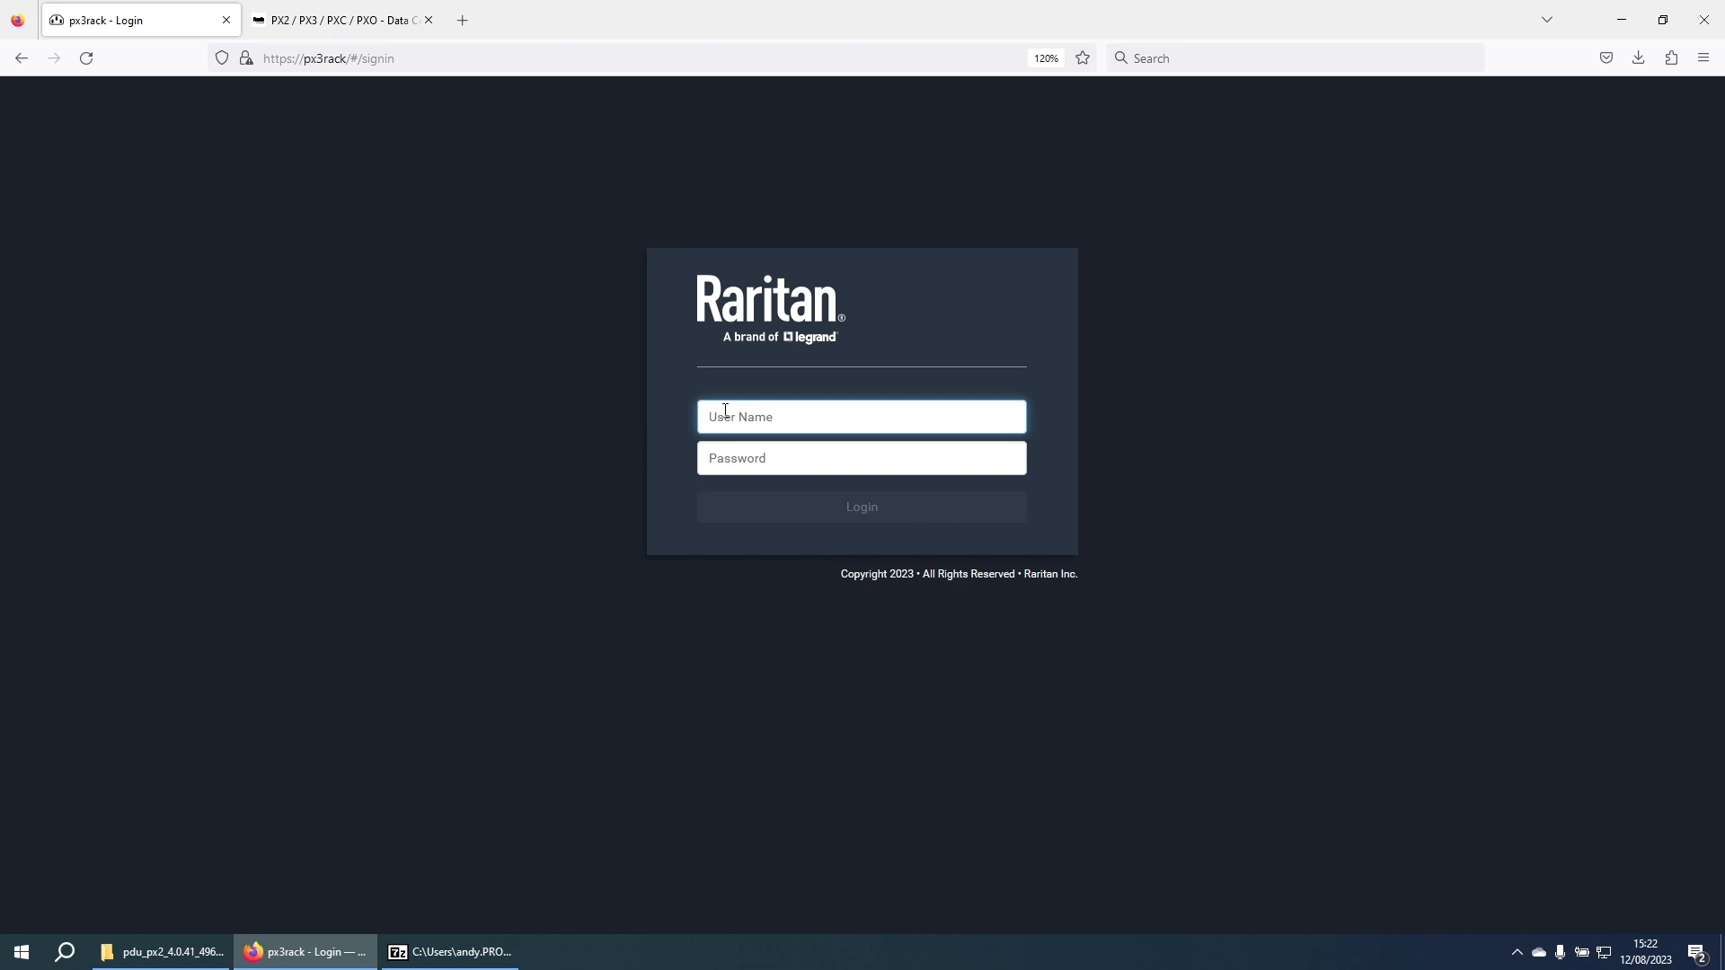
Step: Log back in with the administrator user name and password
type("admin")
key("Tab")
type("rarita")
key("Return")
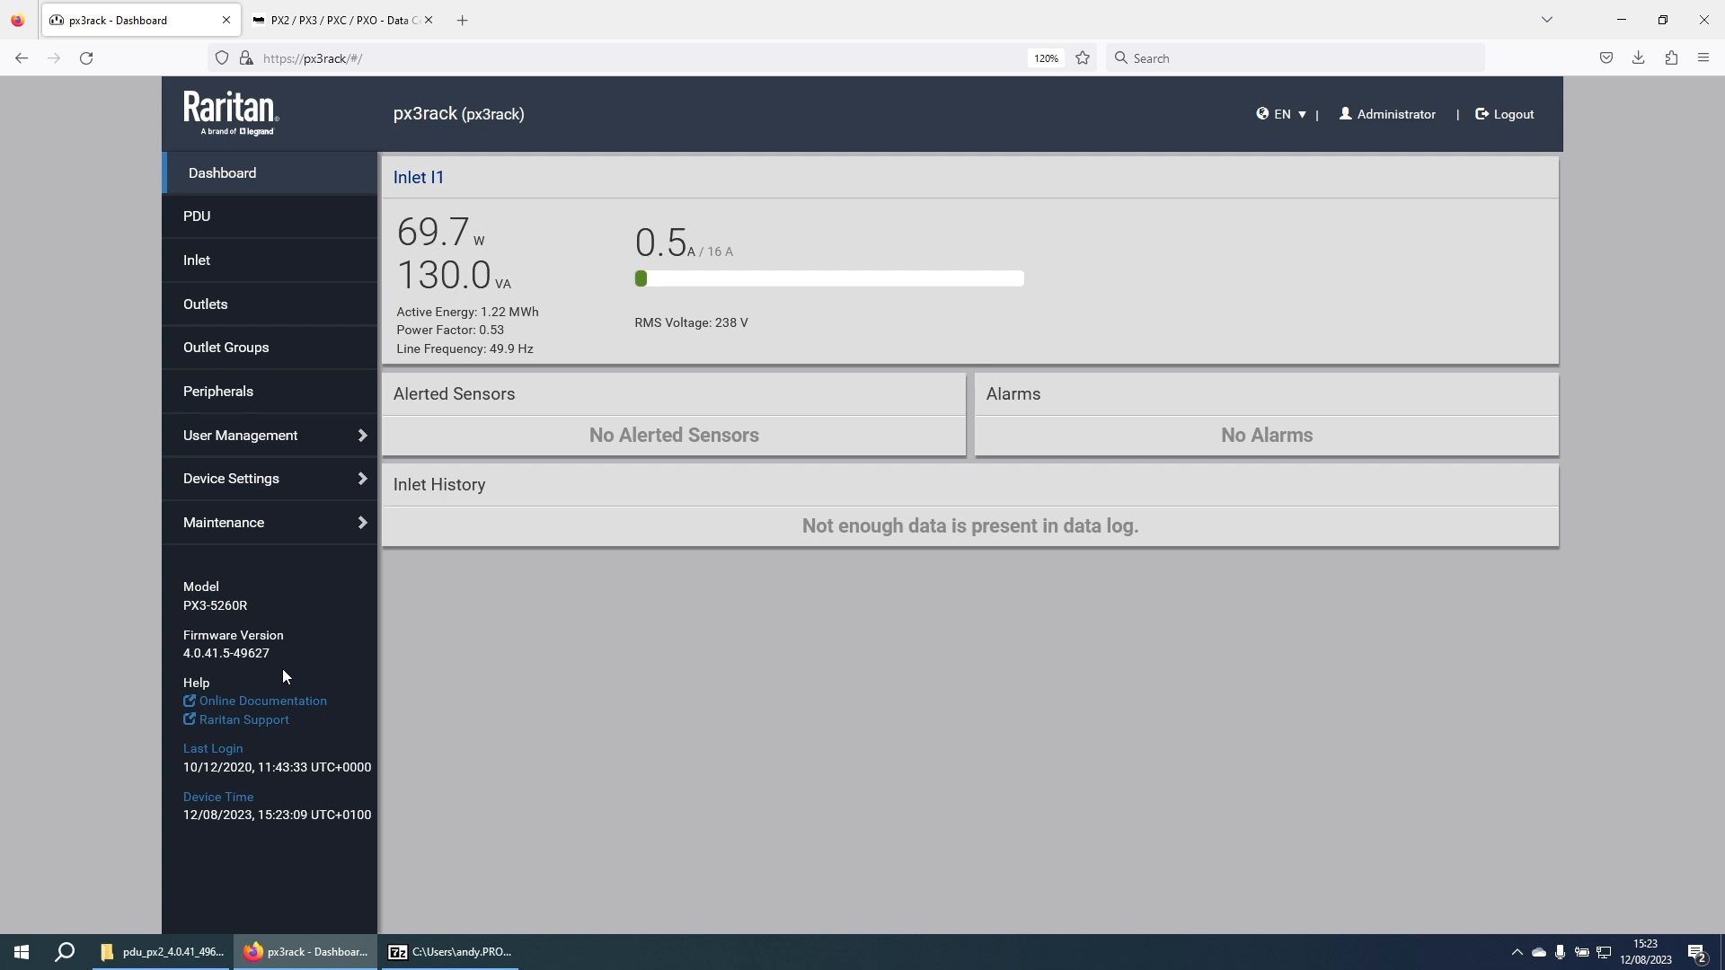
Step: Verify 4.0.41.5-49627 in Device Information, then view the Firmware Update History
left_click(240, 530)
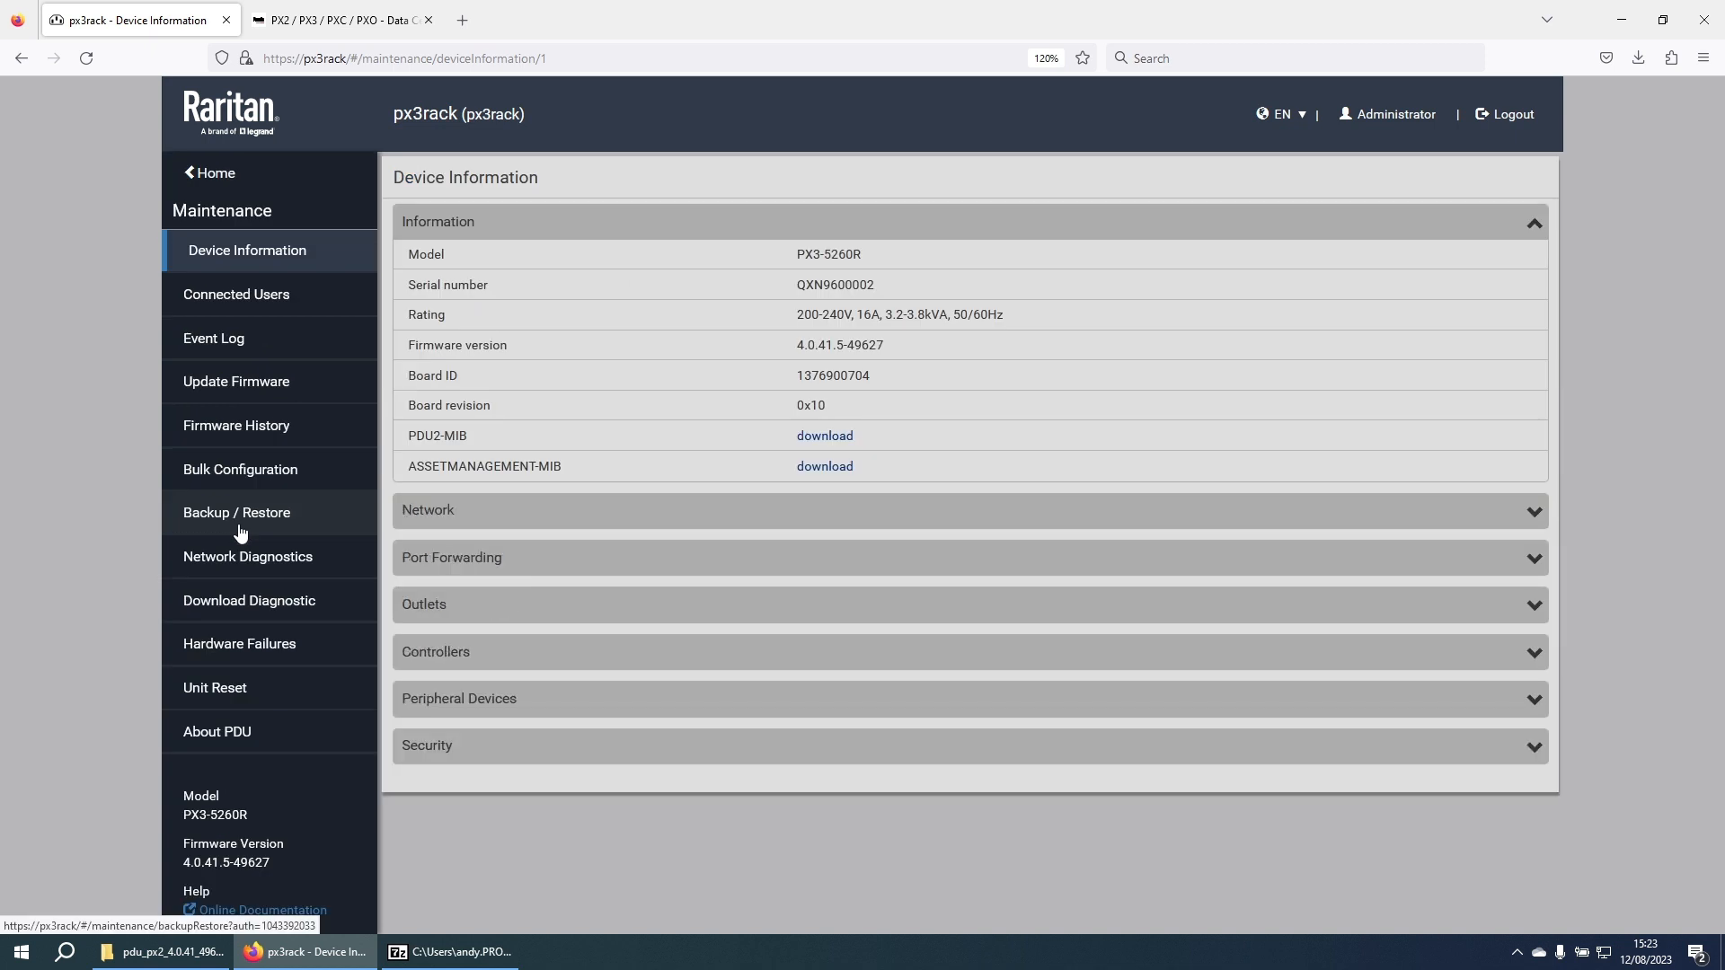
left_click(238, 431)
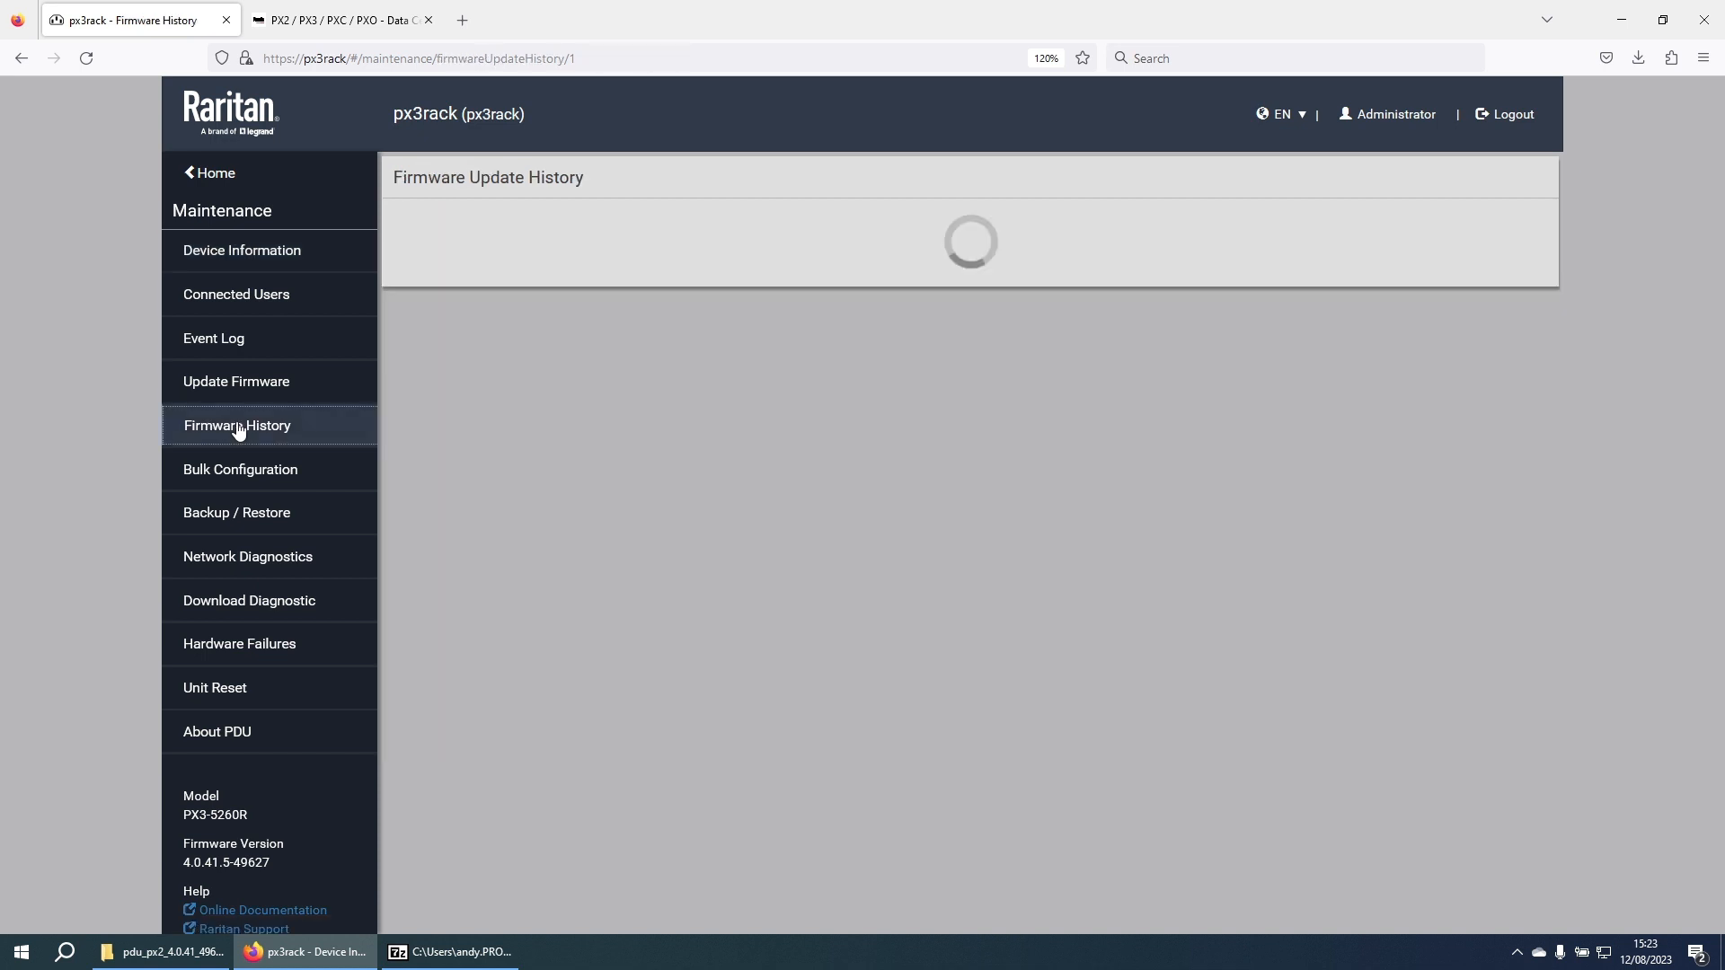